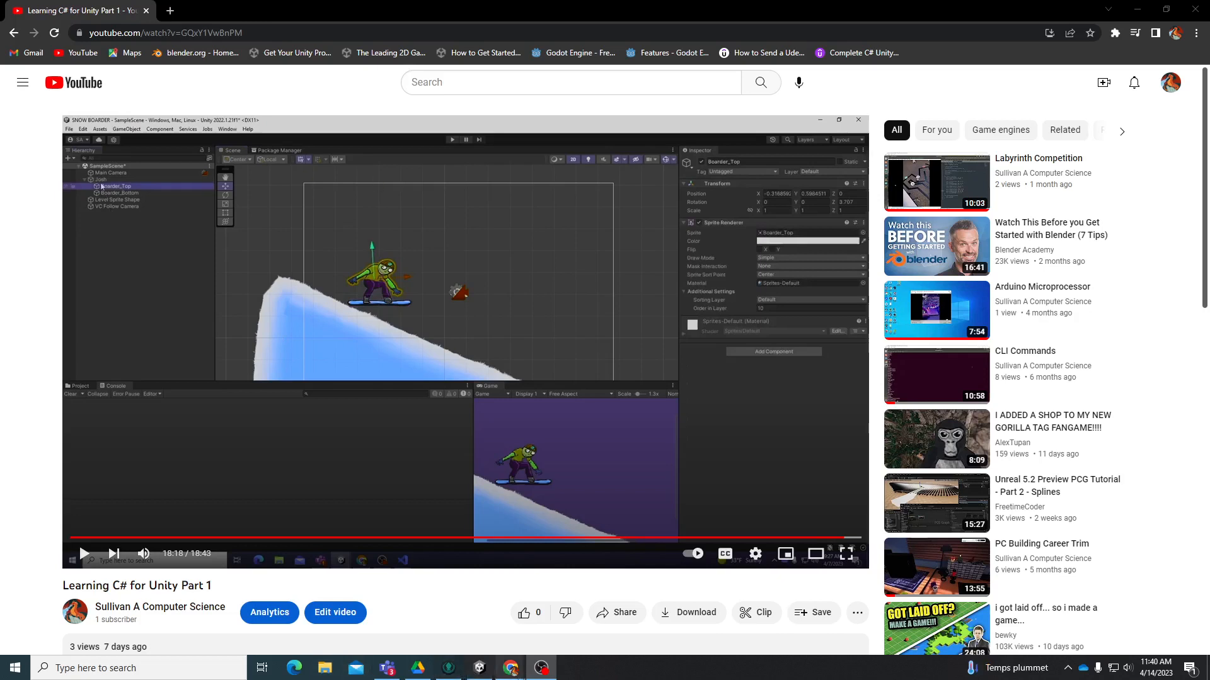
Switch to GitKraken and examine the details and changed files of the Unity training repository's earlier commits on main.
click(448, 668)
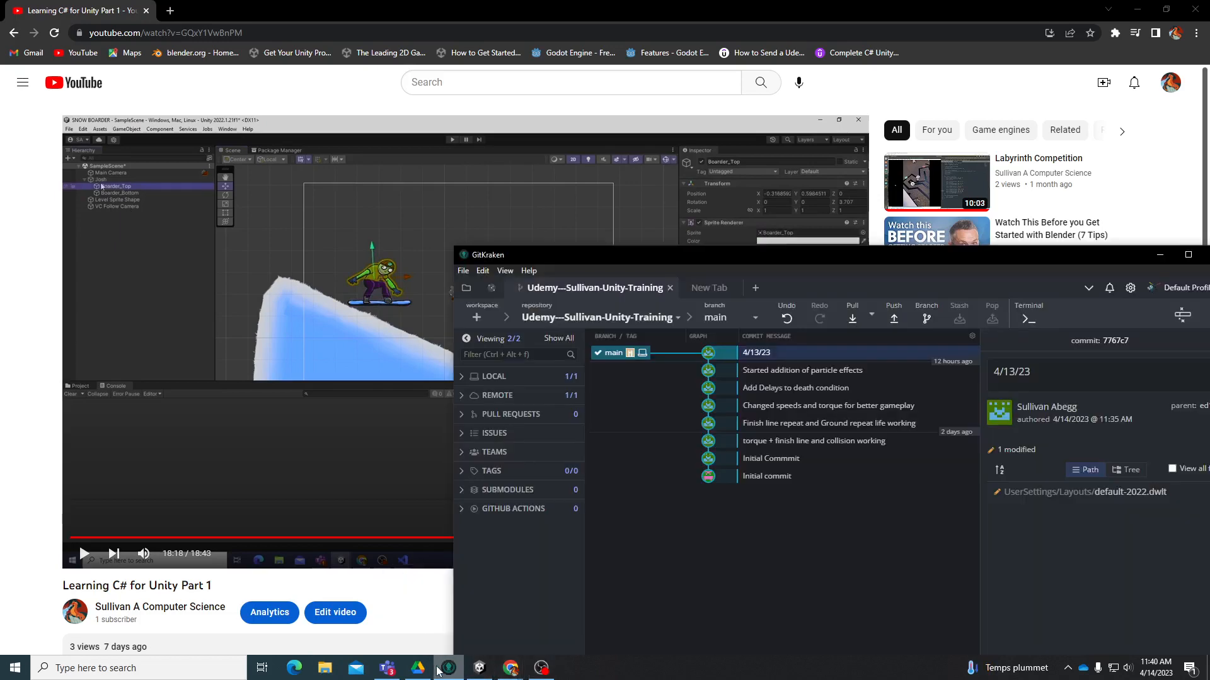
double_click(842, 252)
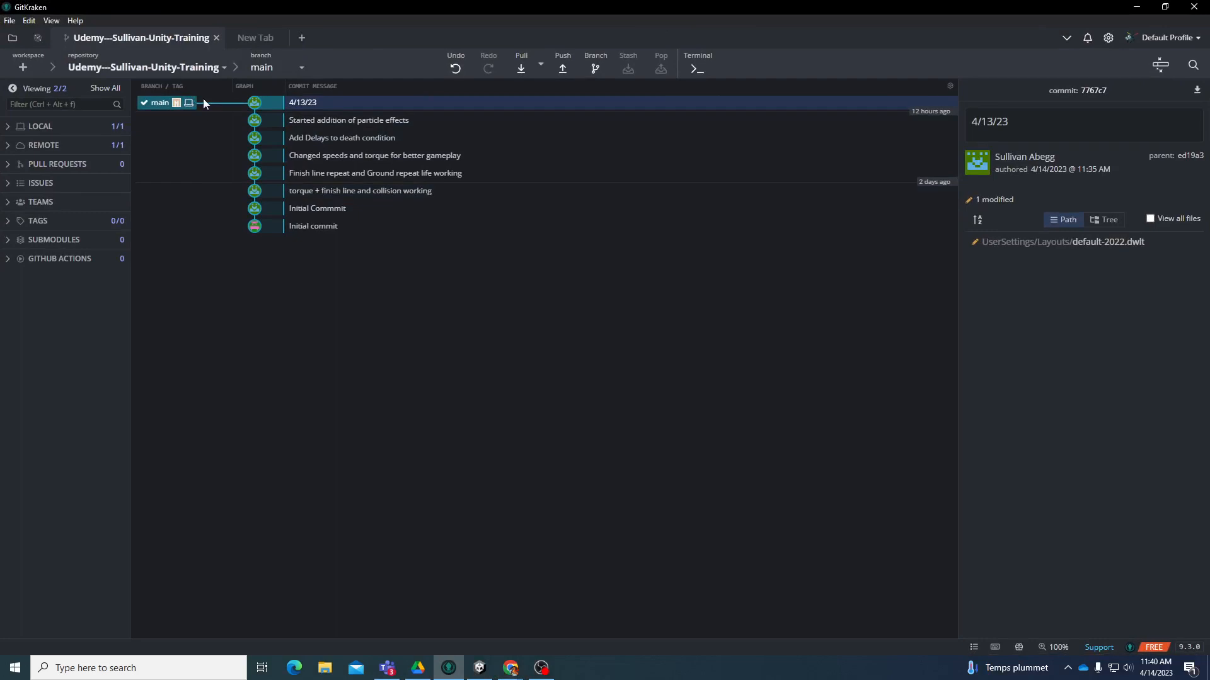
drag(183, 101, 353, 193)
click(351, 189)
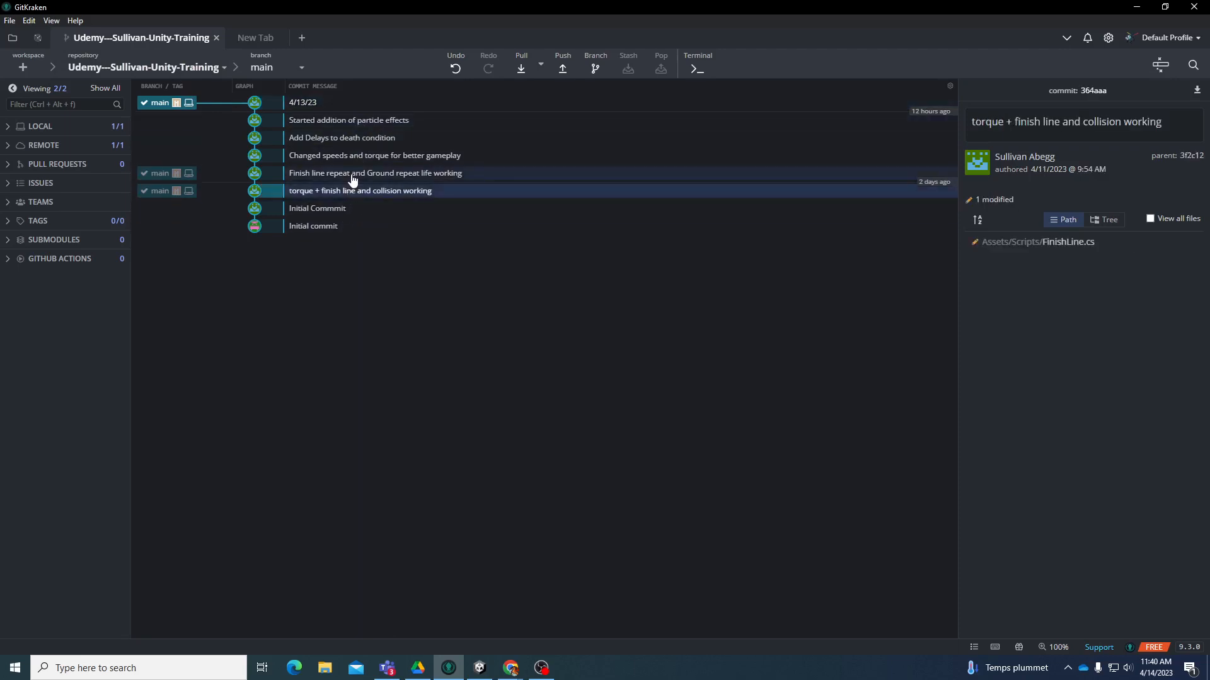
click(351, 174)
click(351, 157)
click(351, 138)
click(381, 120)
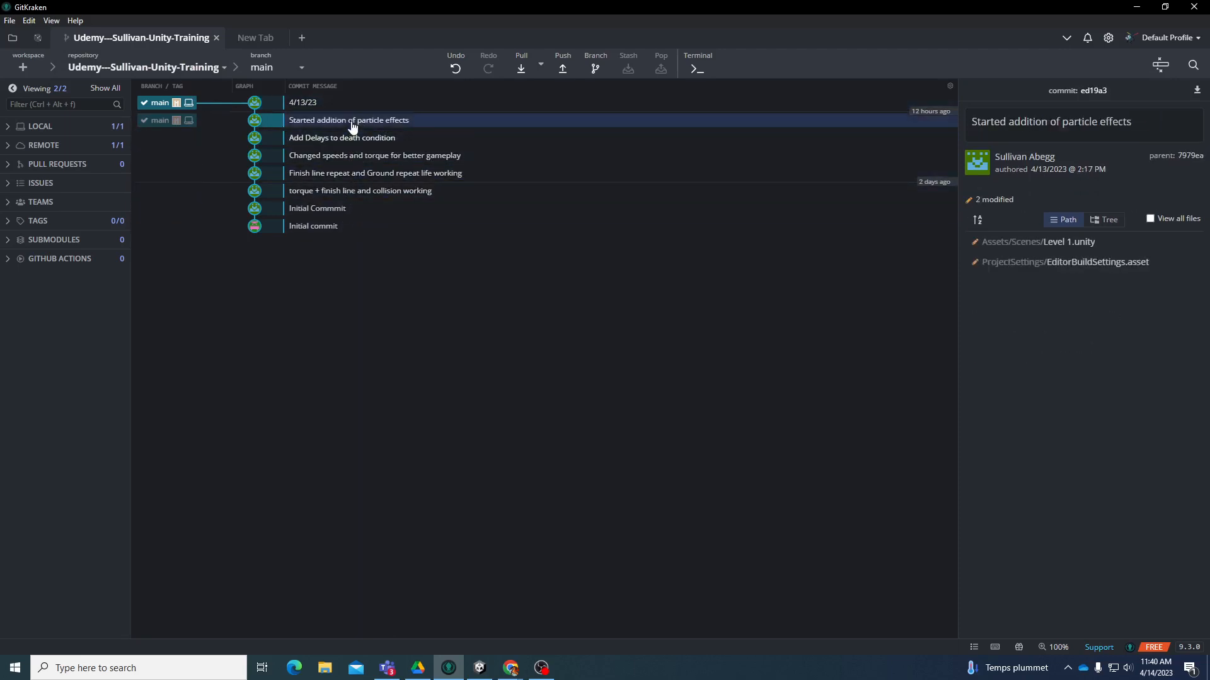
click(345, 156)
click(336, 181)
click(337, 189)
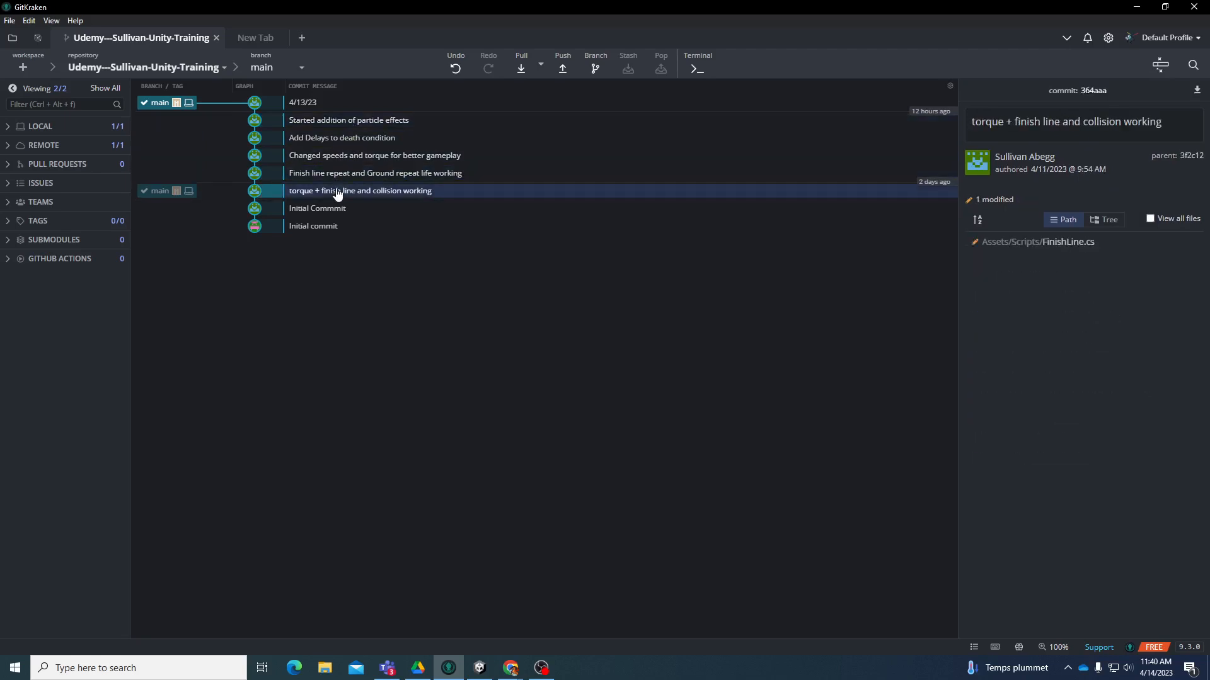
click(344, 181)
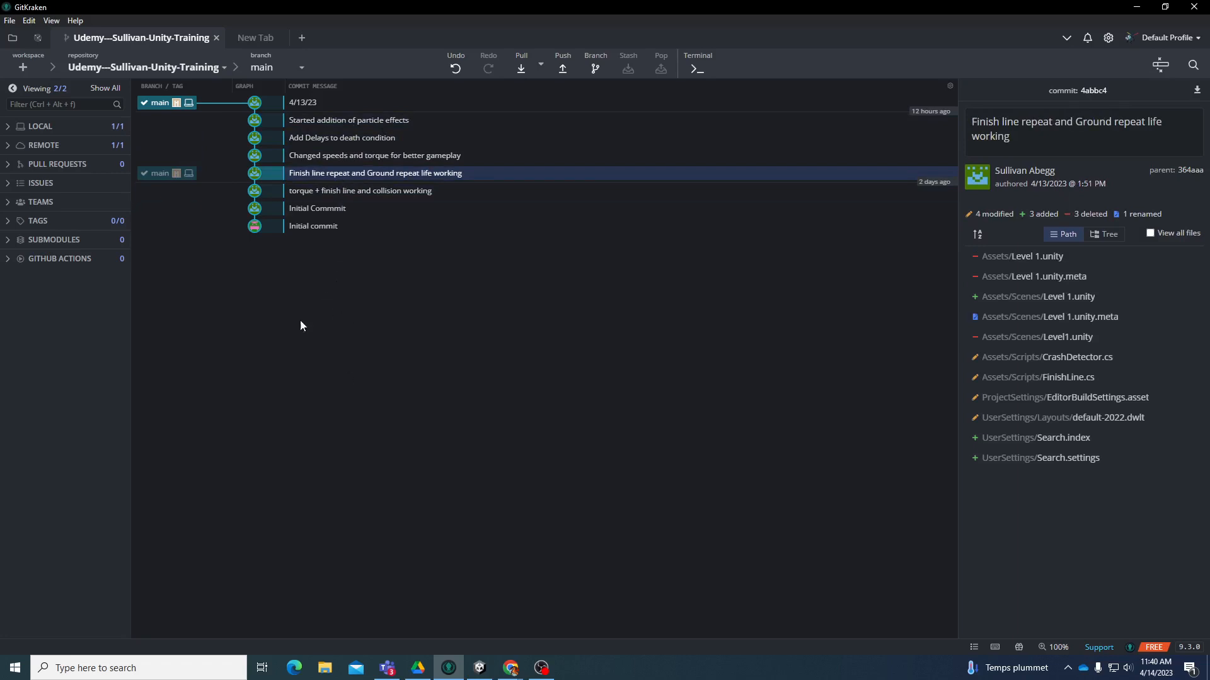
Switch to the repository's GitHub page in Chrome and view its branch list and HTTPS clone options.
click(510, 667)
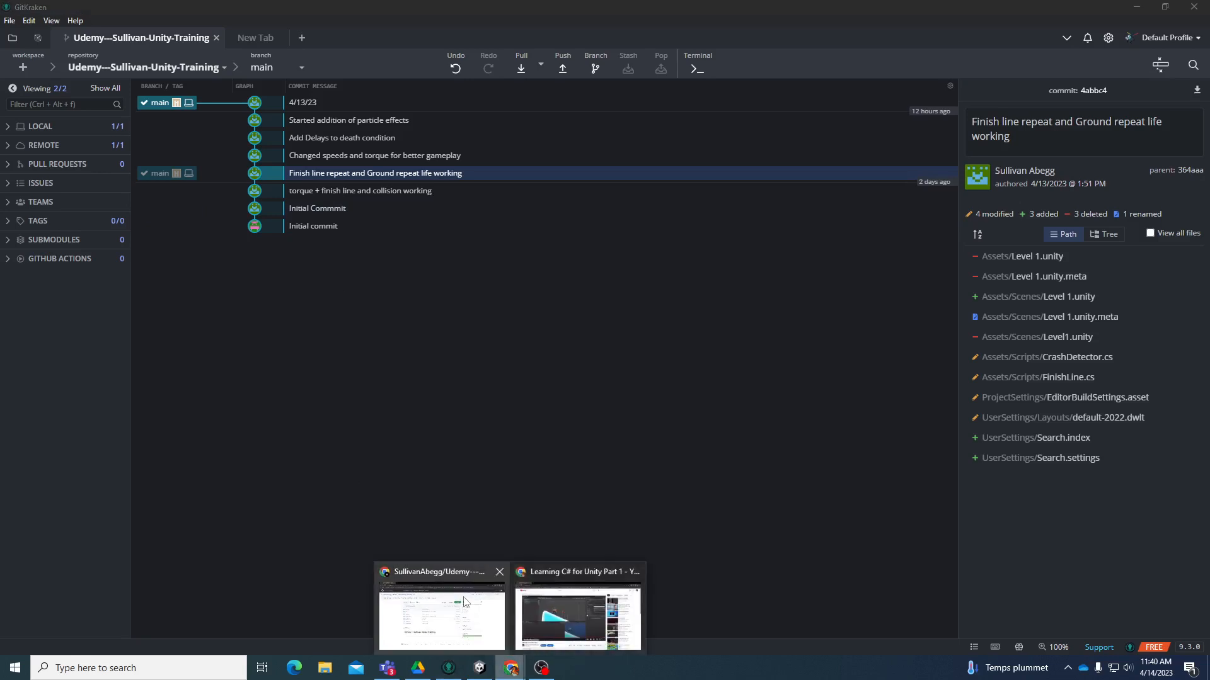
click(465, 601)
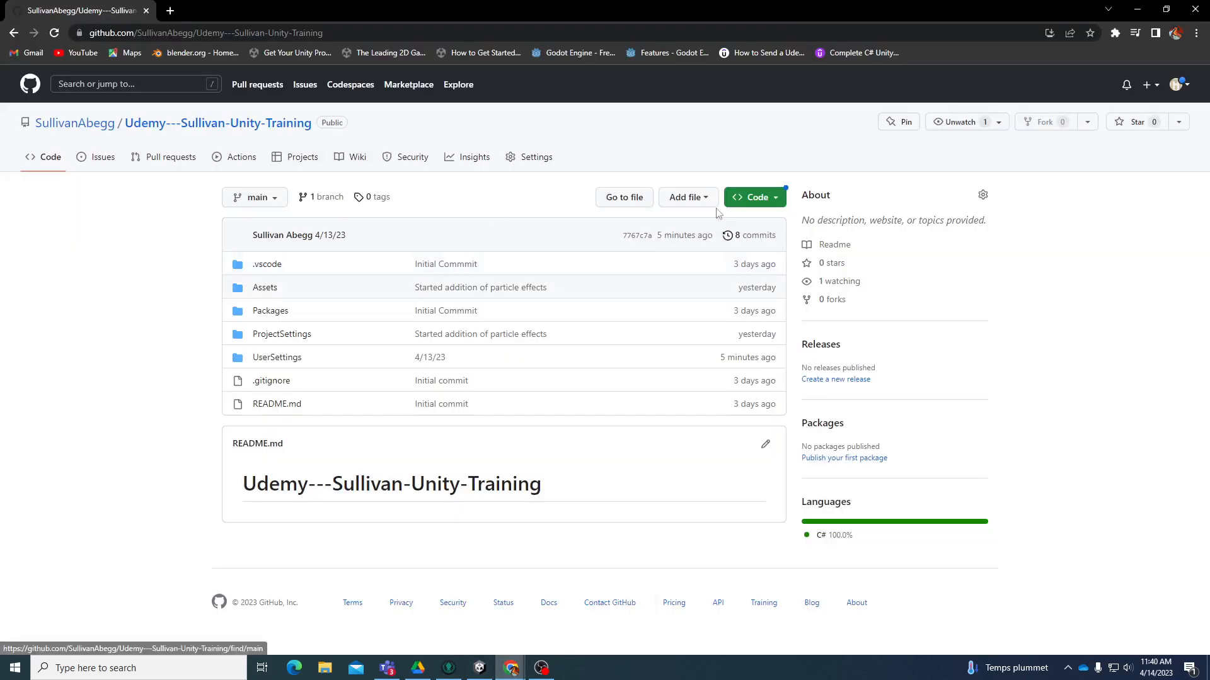
click(259, 197)
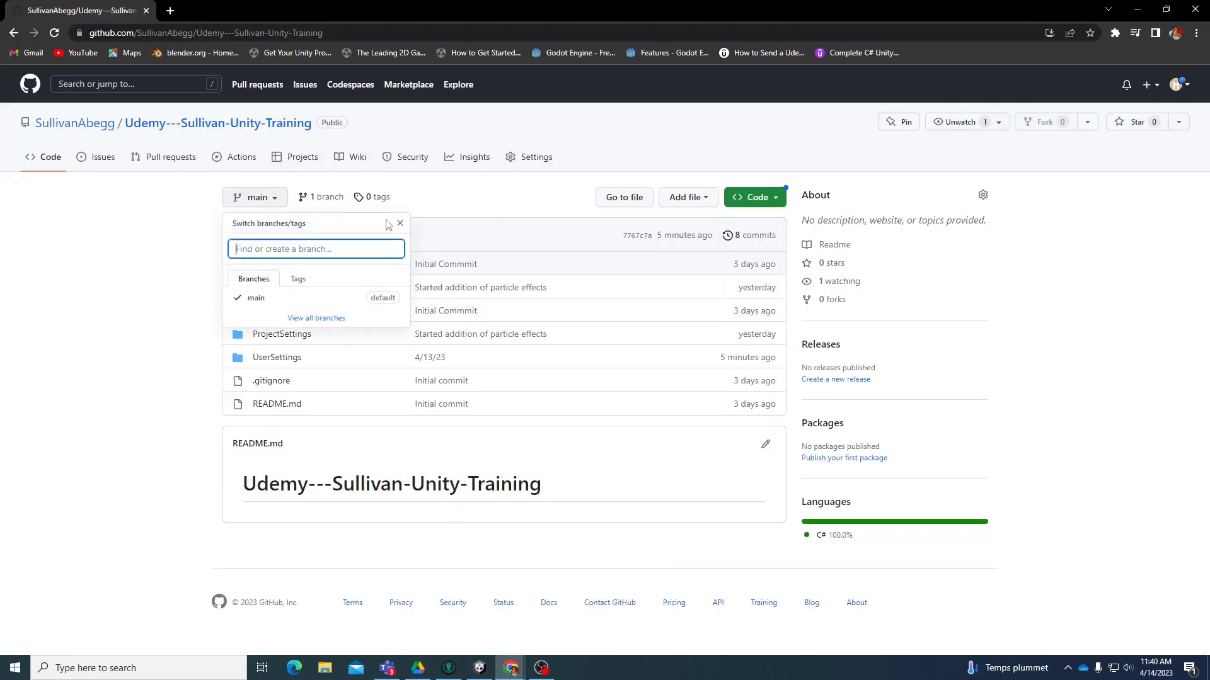
click(552, 225)
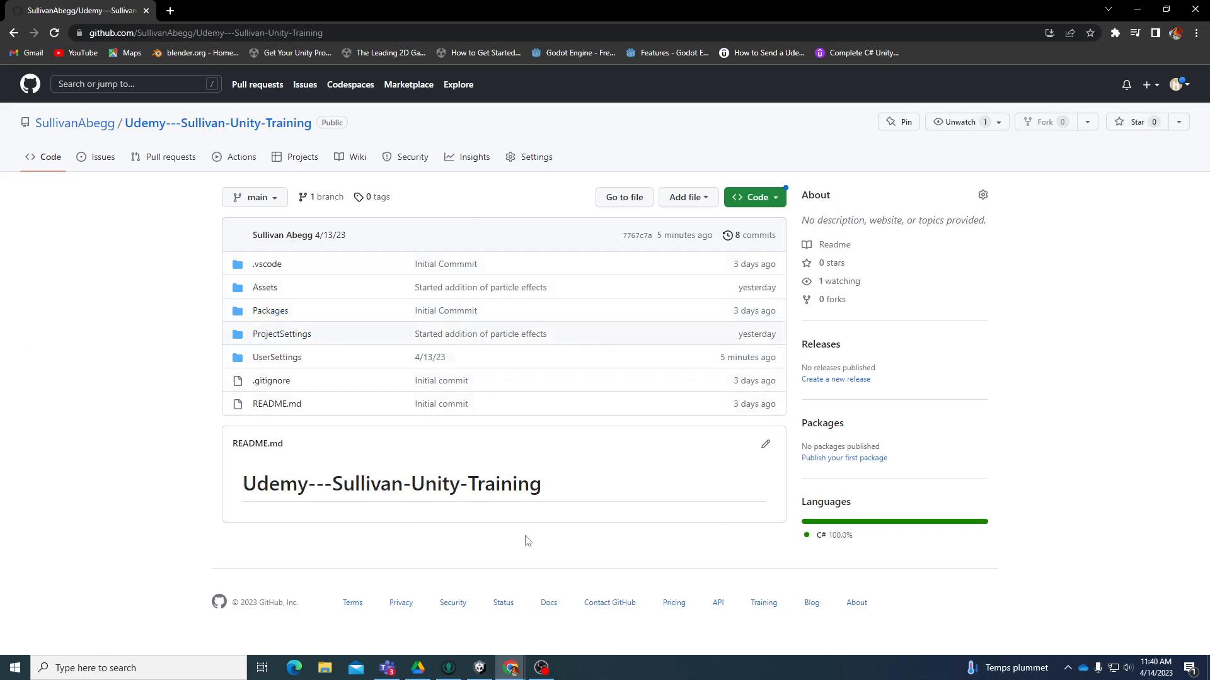
click(755, 201)
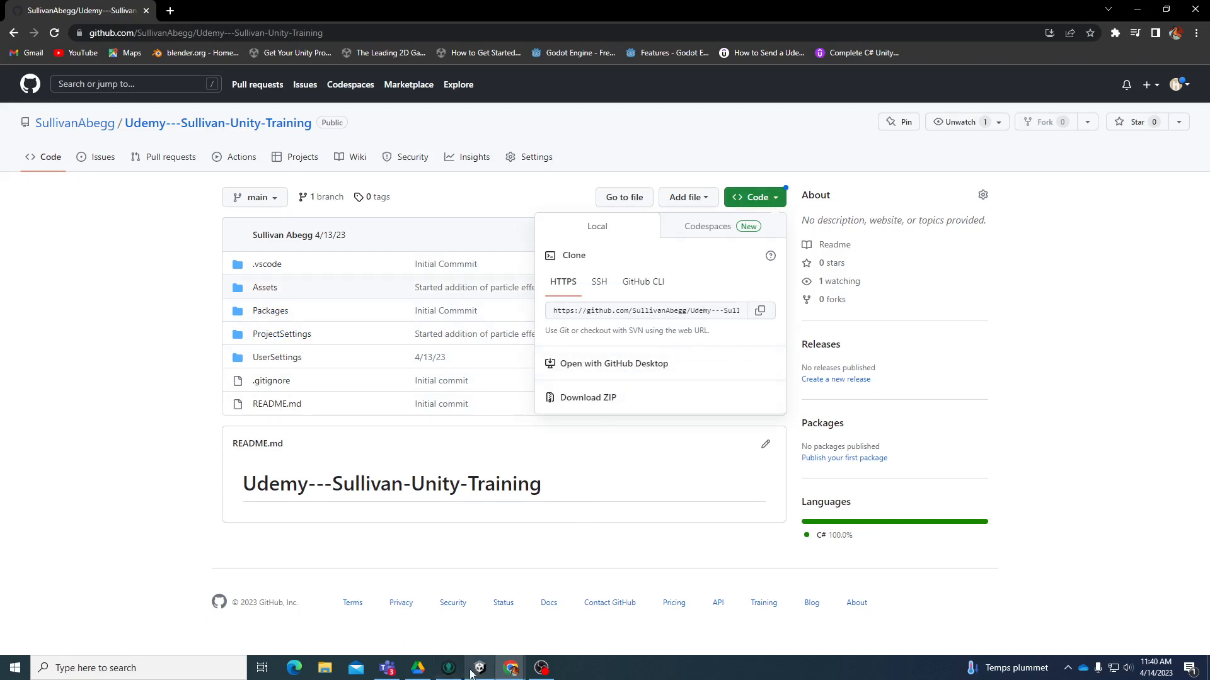
Switch to the Unity editor, select the FinishLine object and expand it to view its child objects.
mouse_move(471, 673)
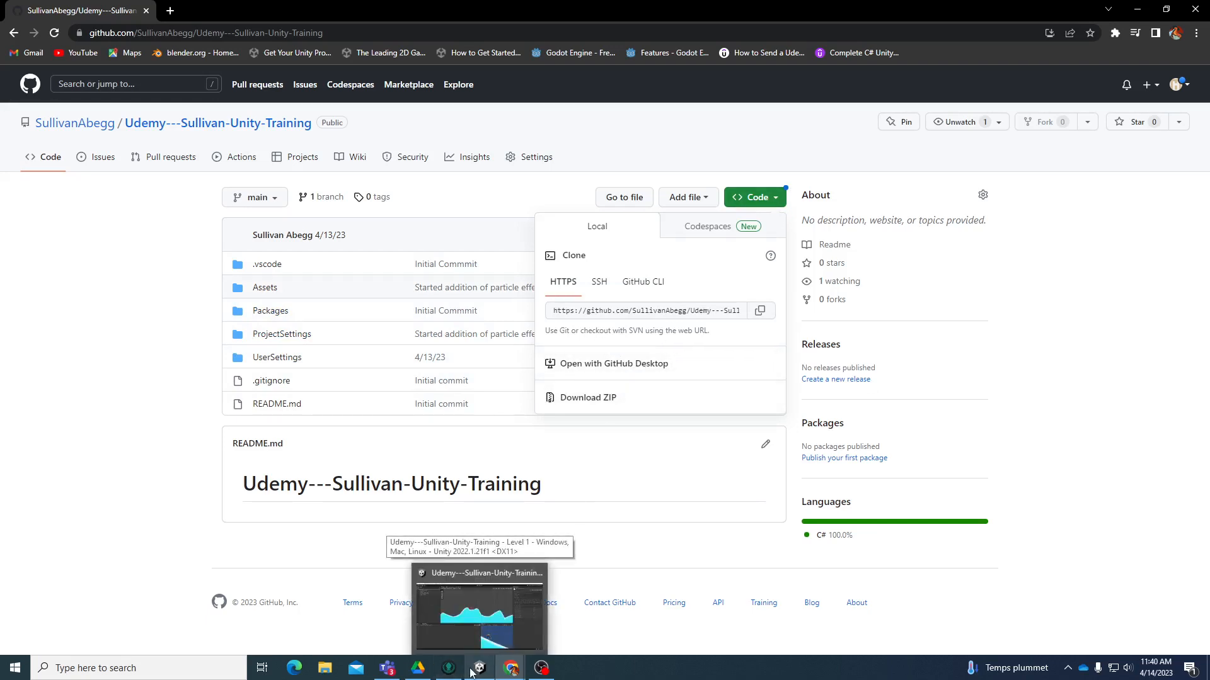
click(472, 673)
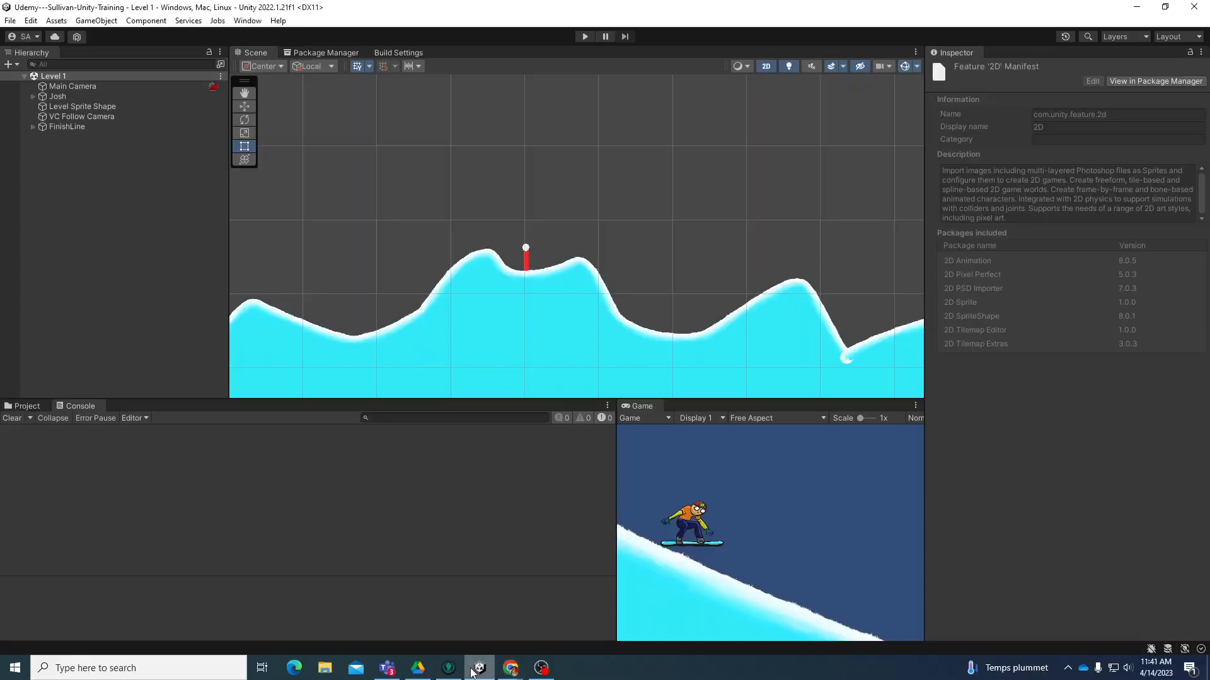
click(126, 128)
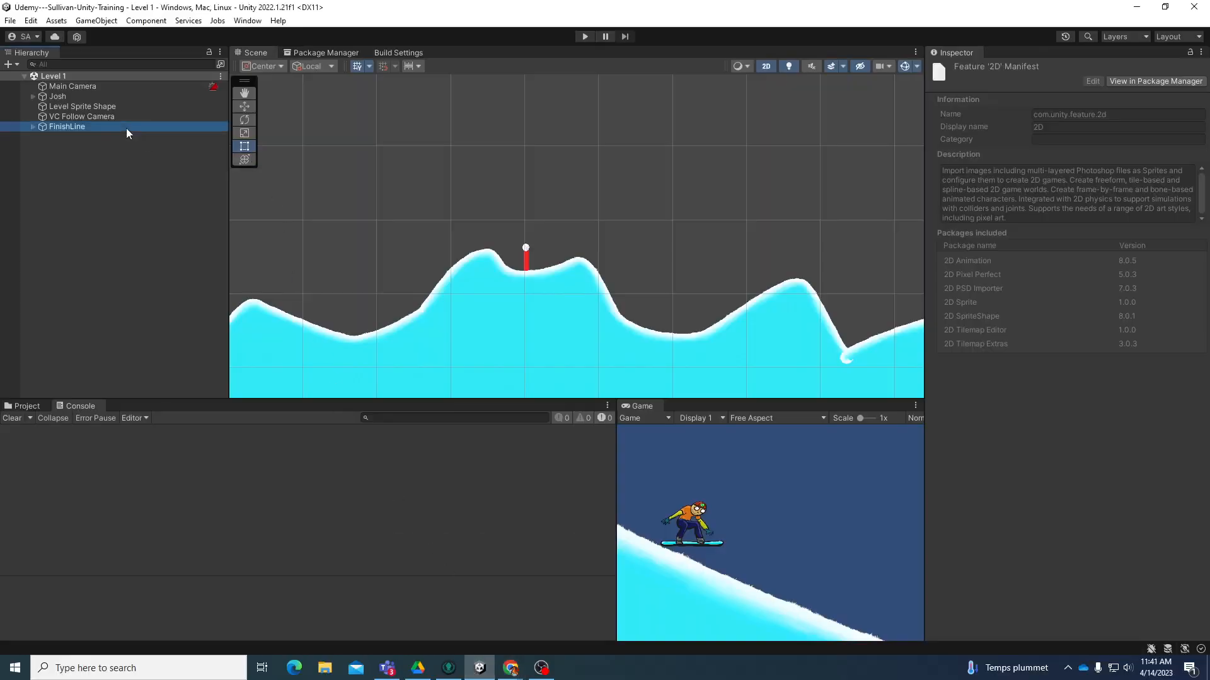
click(32, 126)
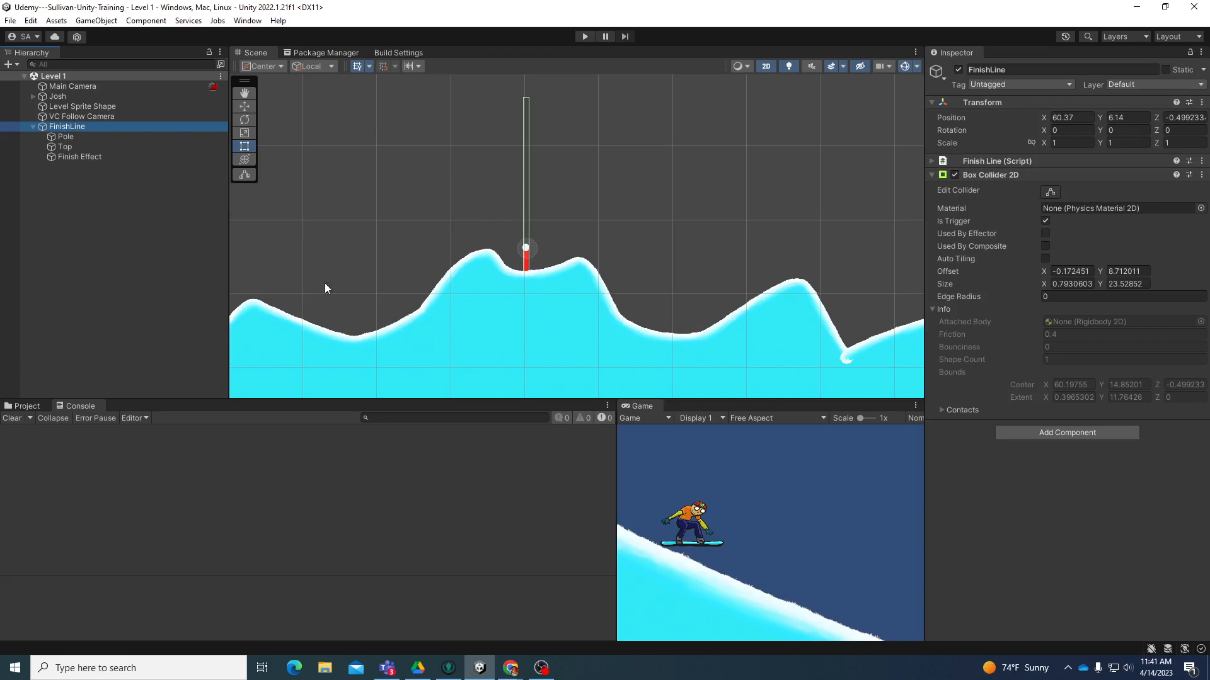
Open the FinishLine script from the project assets and compare it with the tag assigned to the Josh object.
click(23, 406)
click(205, 467)
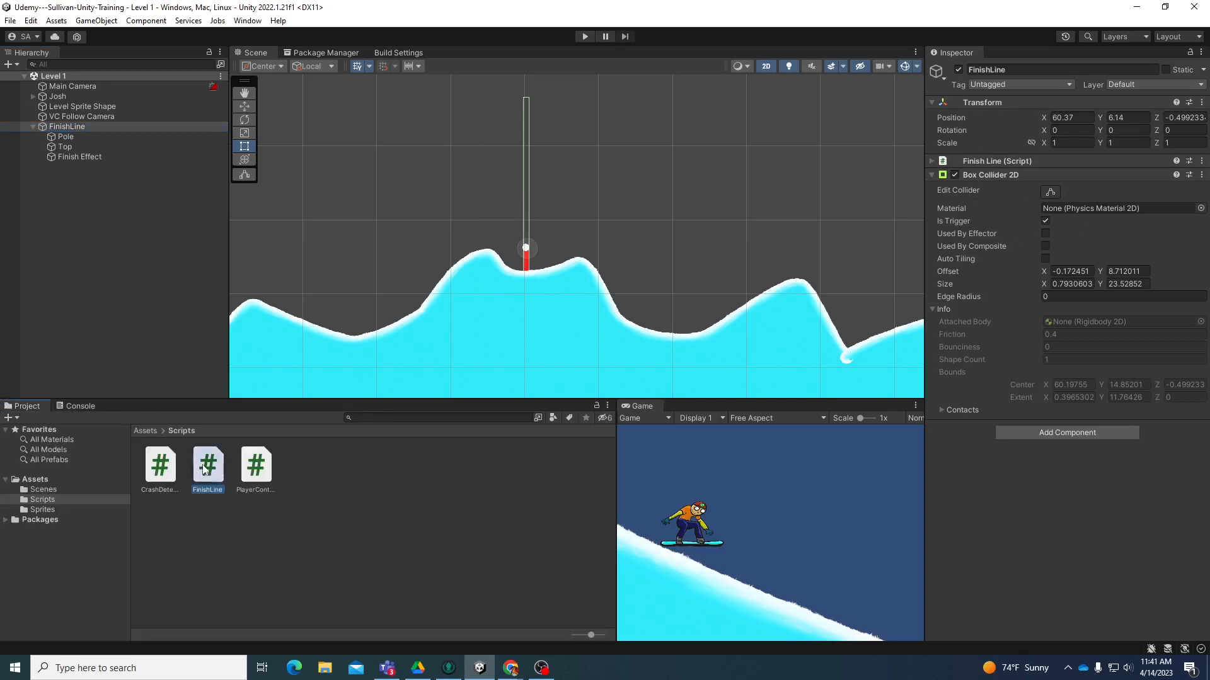
double_click(205, 468)
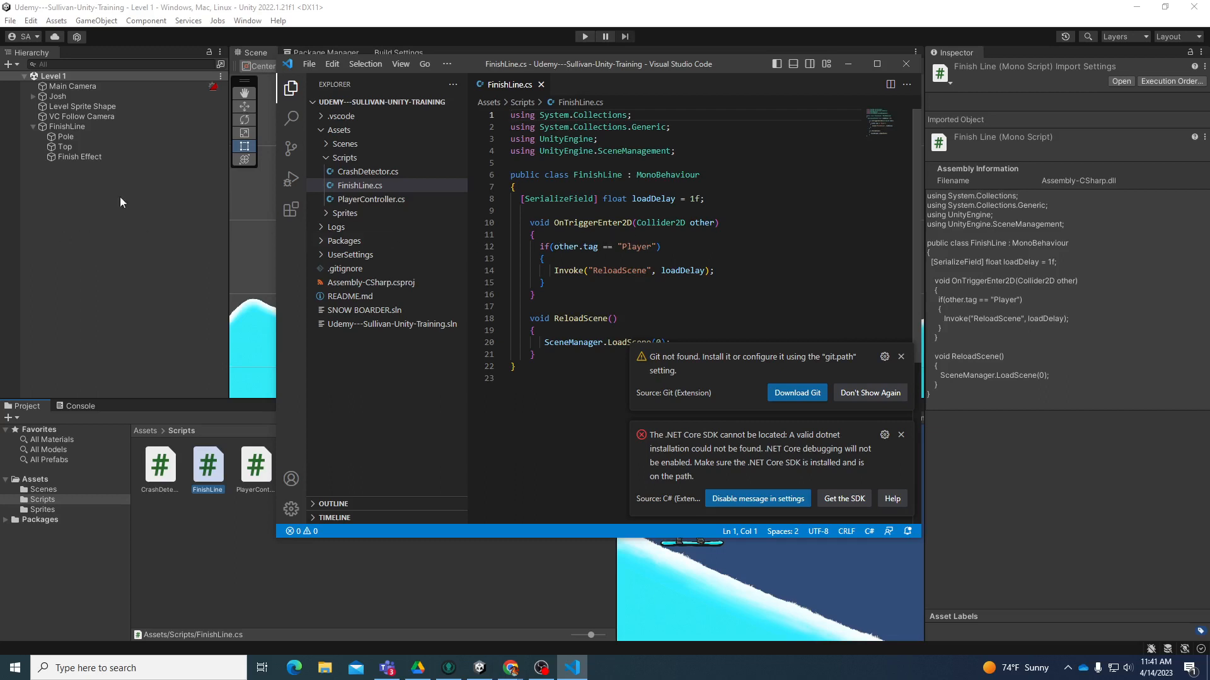
click(110, 96)
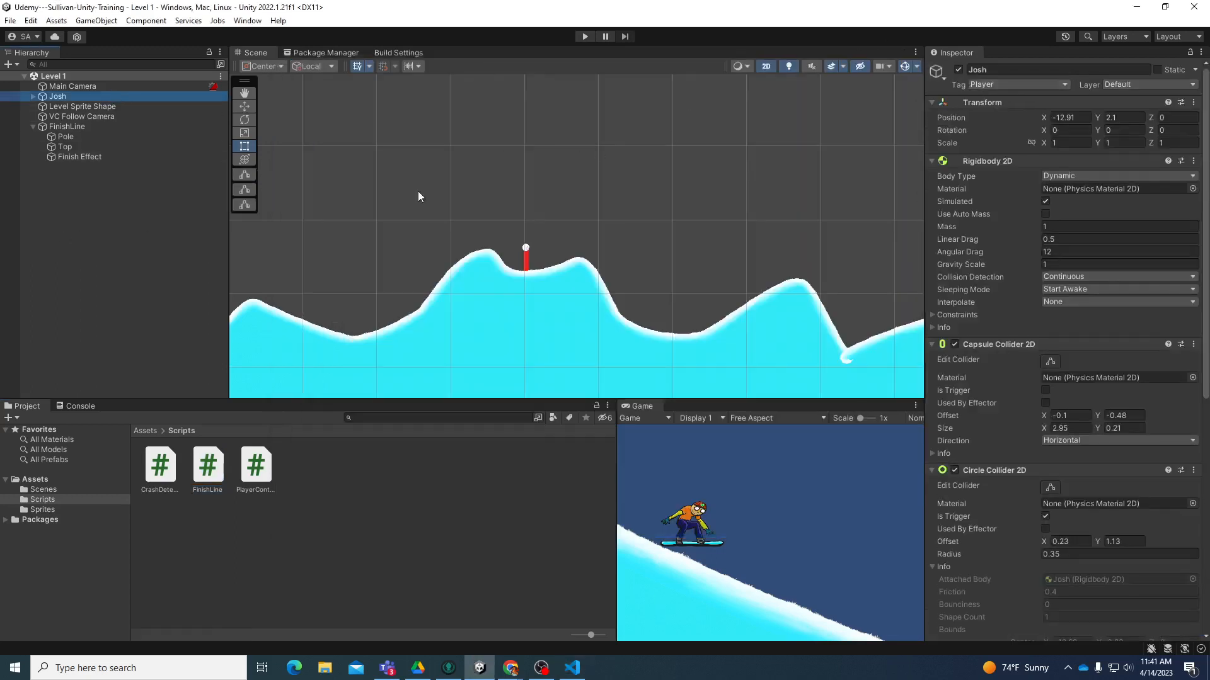
double_click(213, 458)
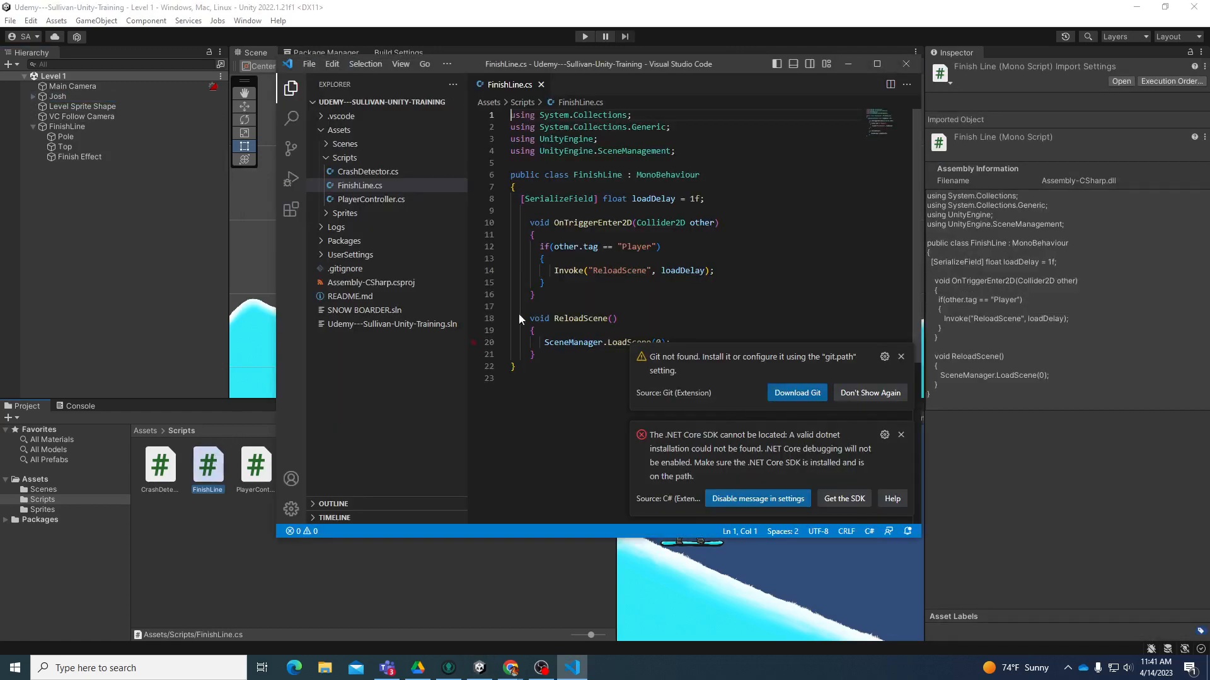
Examine the Invoke call, loadDelay and the ReloadScene method in FinishLine.cs, dismissing the Git notification that covers the code.
click(633, 273)
double_click(674, 273)
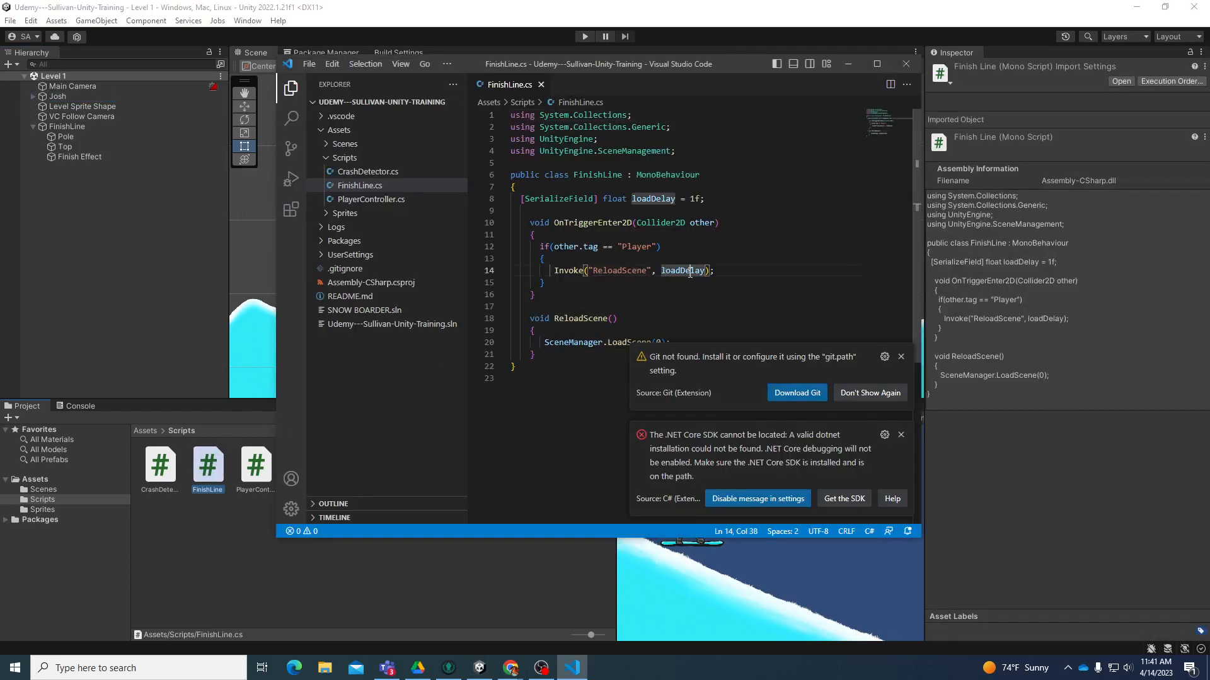
click(642, 283)
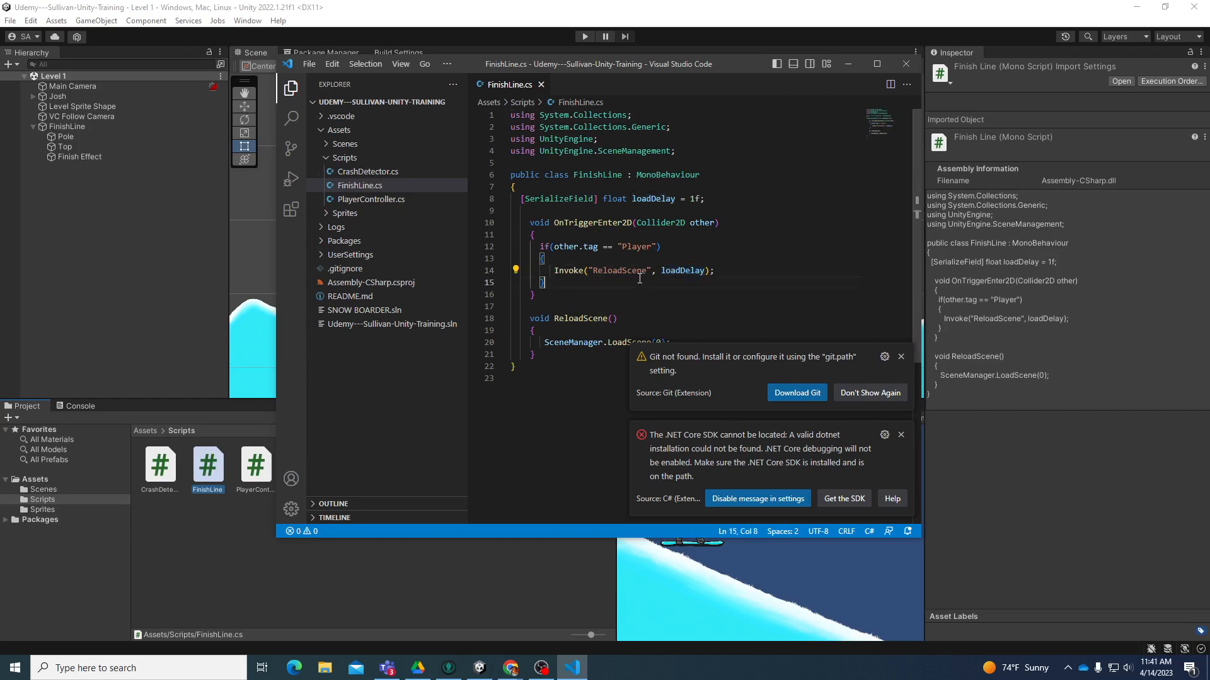
double_click(581, 318)
double_click(573, 342)
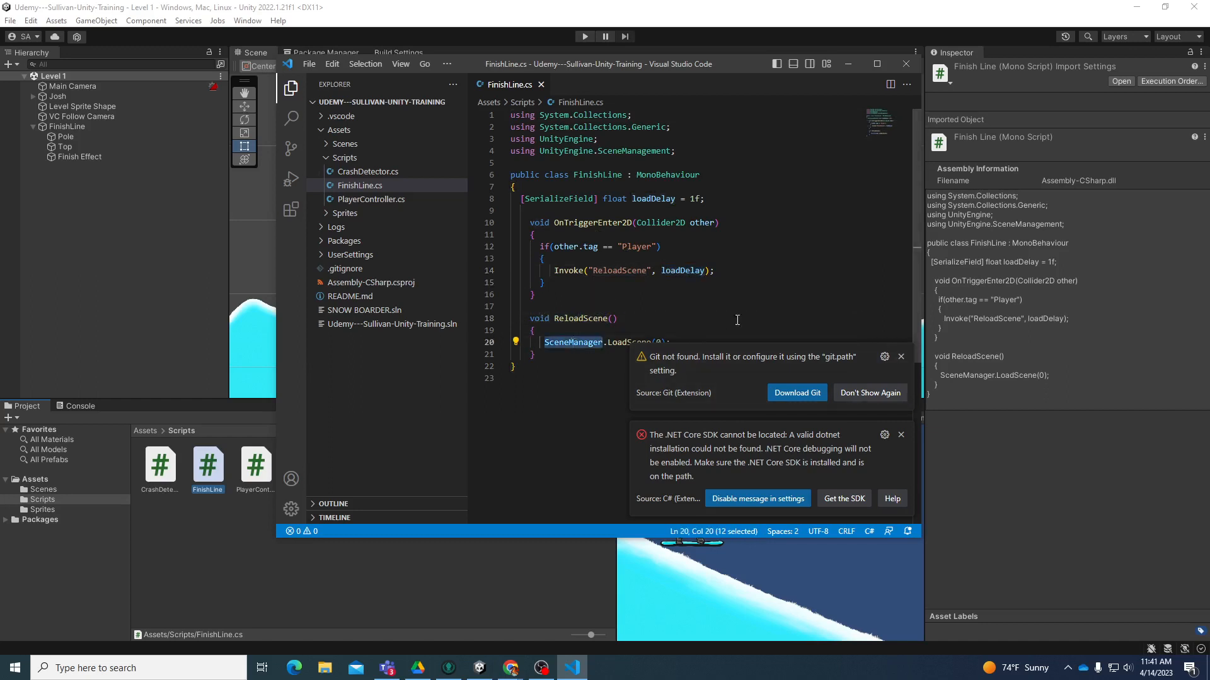
click(900, 357)
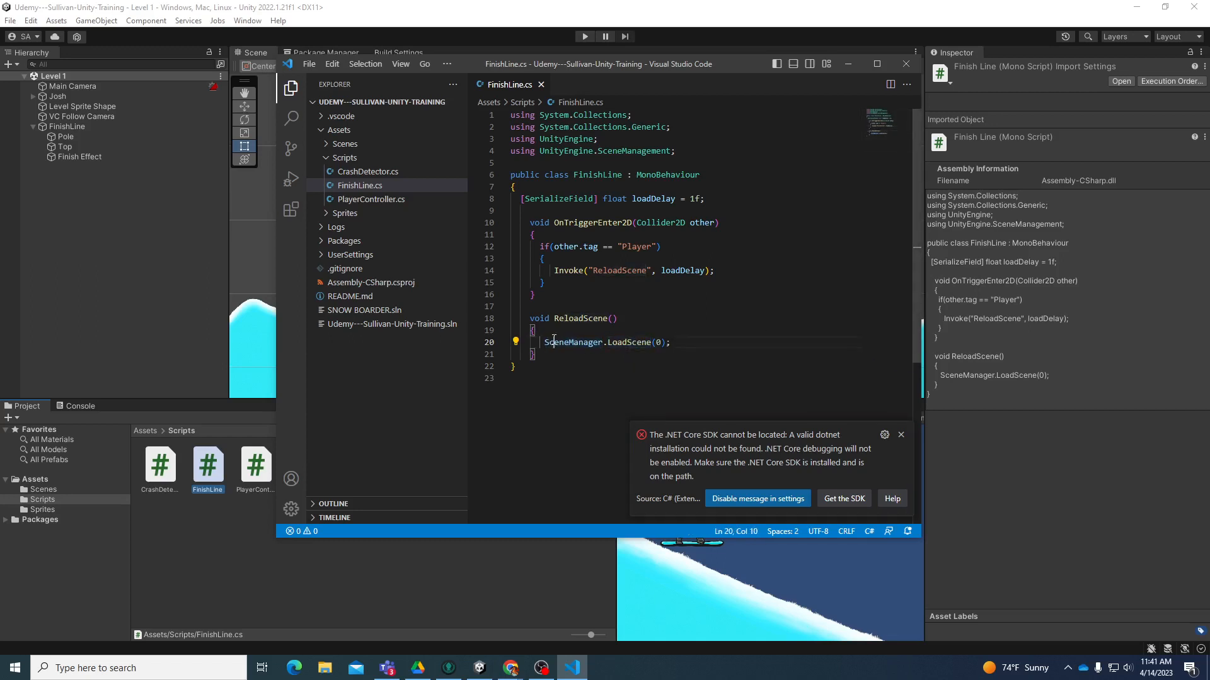
double_click(630, 342)
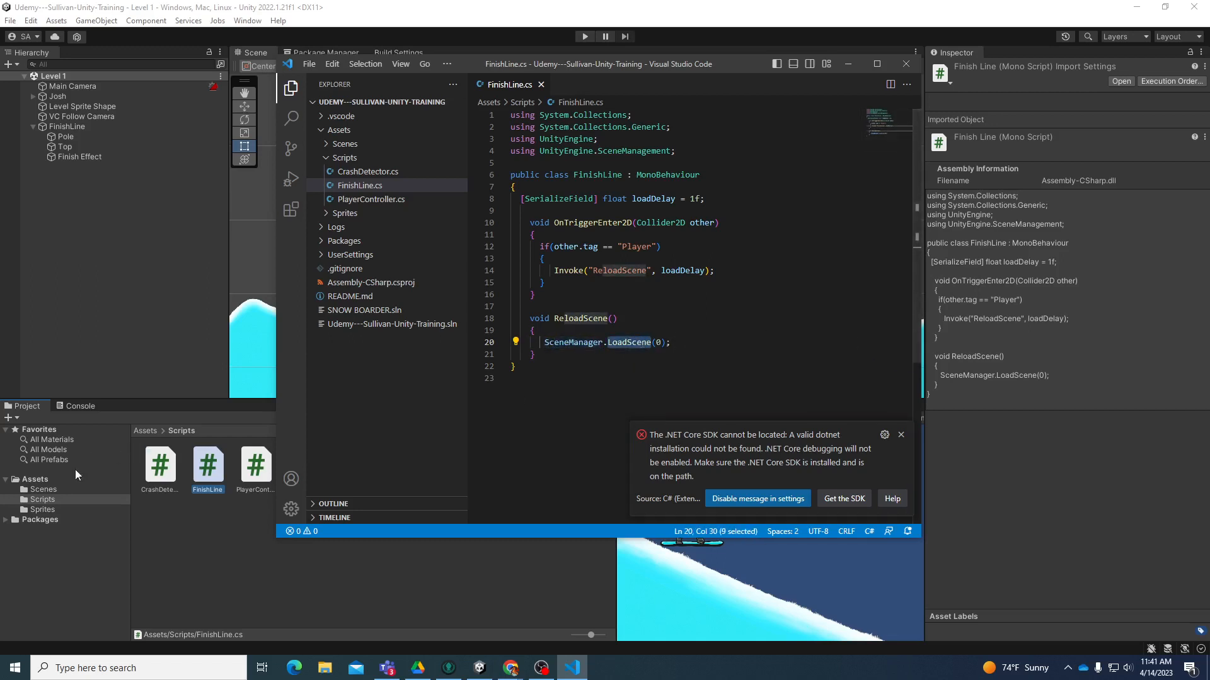
Return to Unity and look through the Scenes and Scripts folders, ending at the Assets folder.
click(62, 482)
click(62, 488)
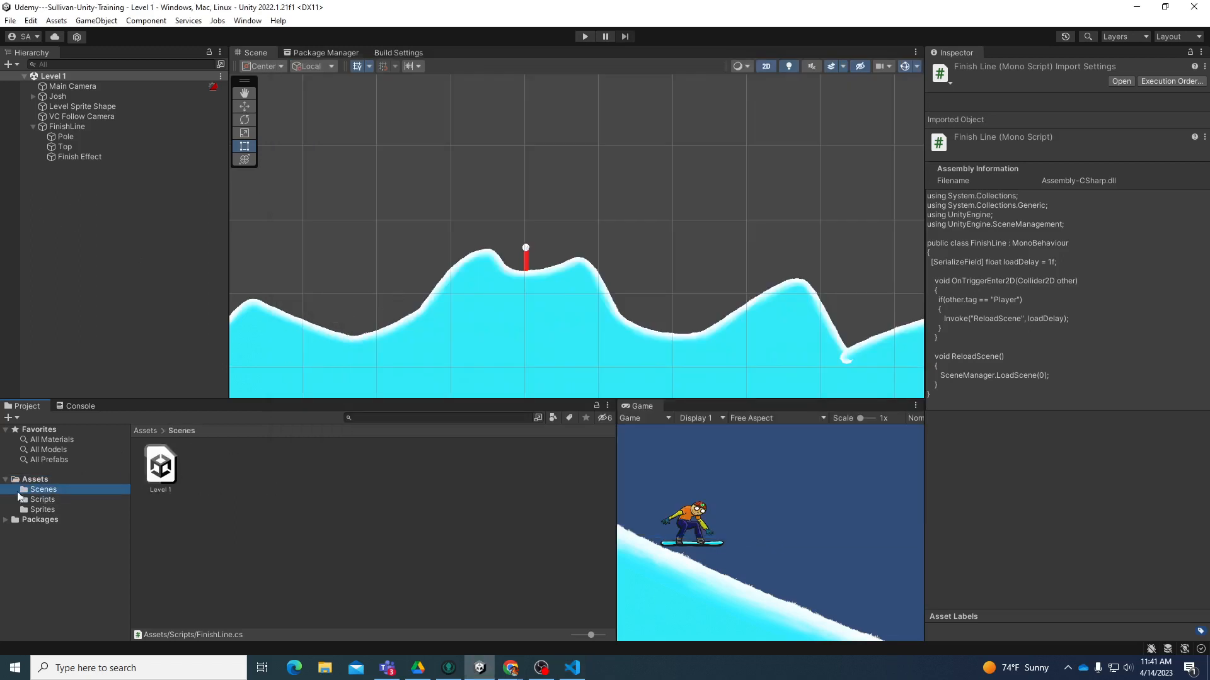
click(45, 501)
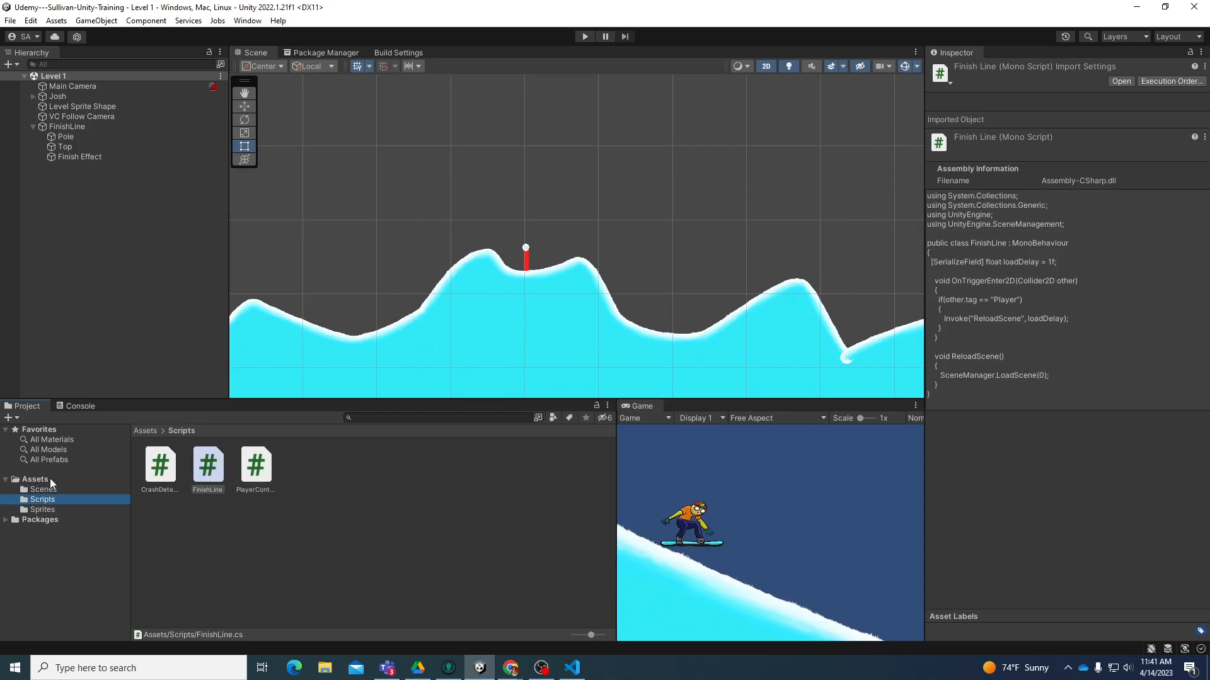
click(53, 480)
Select the Level Sprite Shape terrain in the scene and examine its tag, Edge Collider 2D and Surface Effector 2D settings.
middle_drag(553, 264, 849, 262)
click(466, 348)
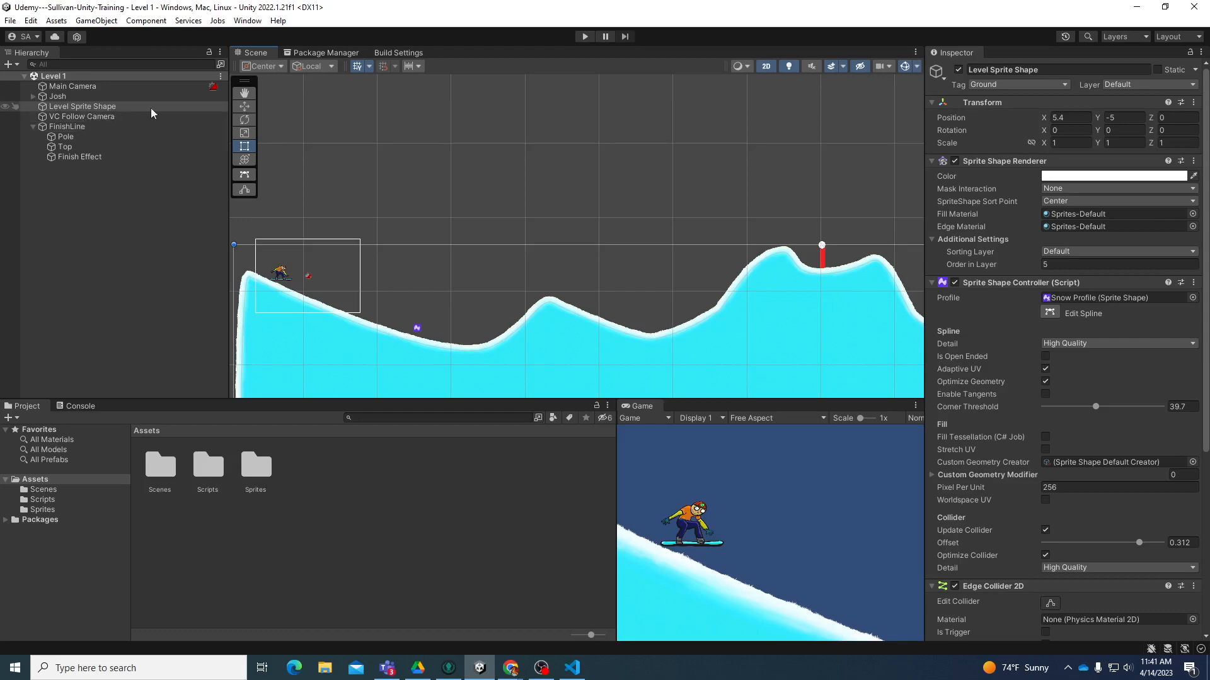
scroll(1063, 385, down, 5)
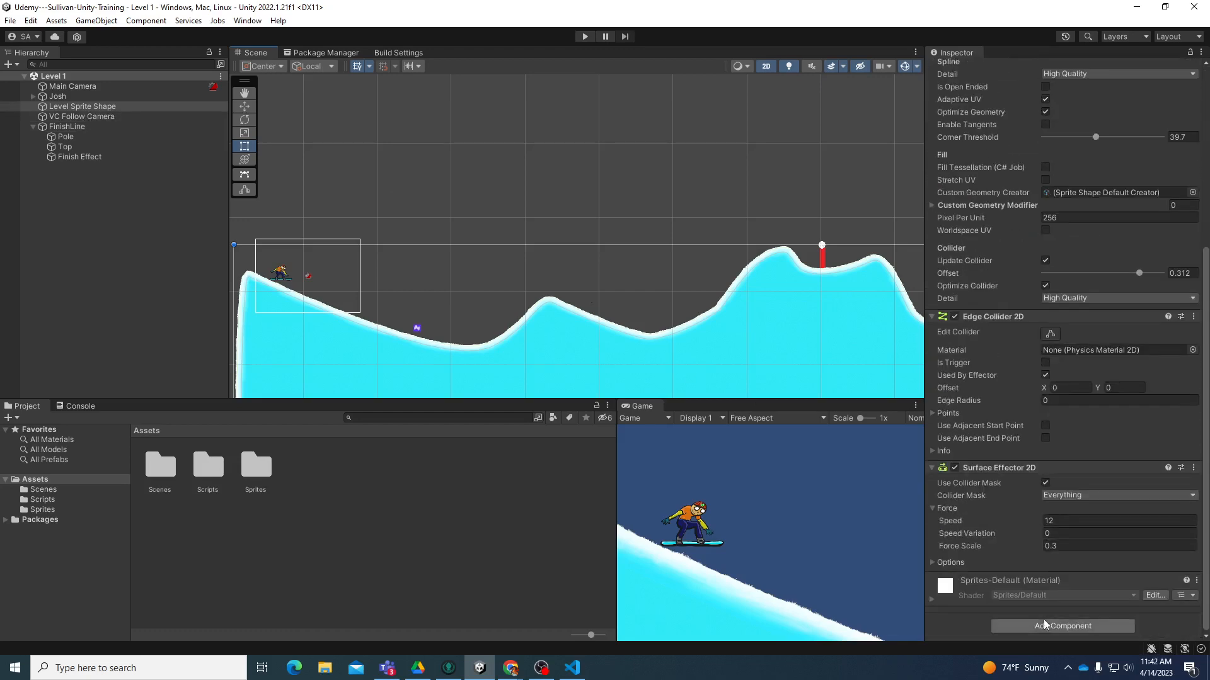
scroll(1008, 580, up, 4)
scroll(988, 554, up, 1)
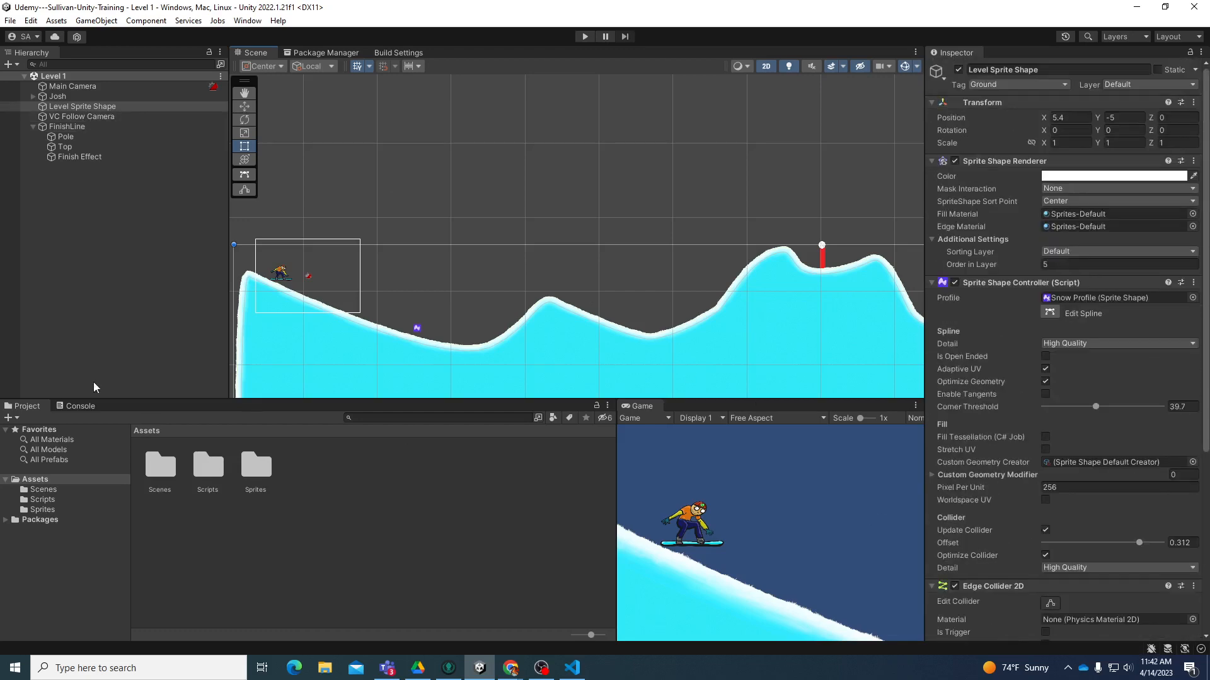
Open the CrashDetector script from the Scripts folder.
click(97, 489)
click(95, 499)
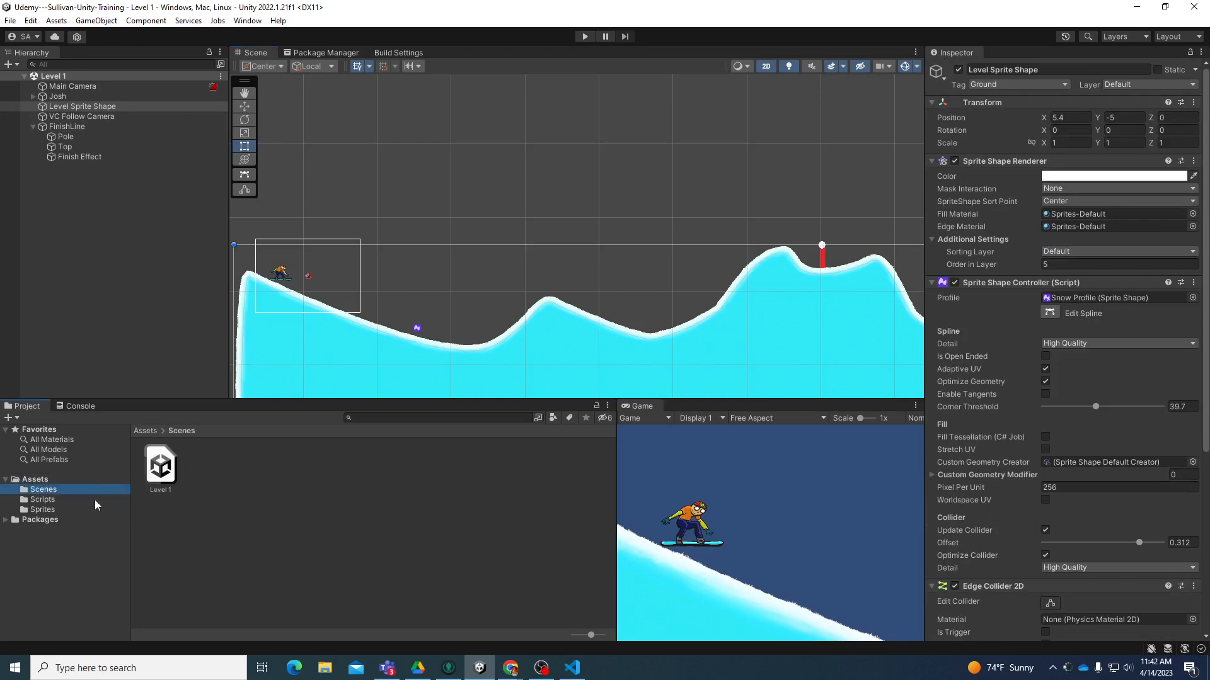
double_click(160, 466)
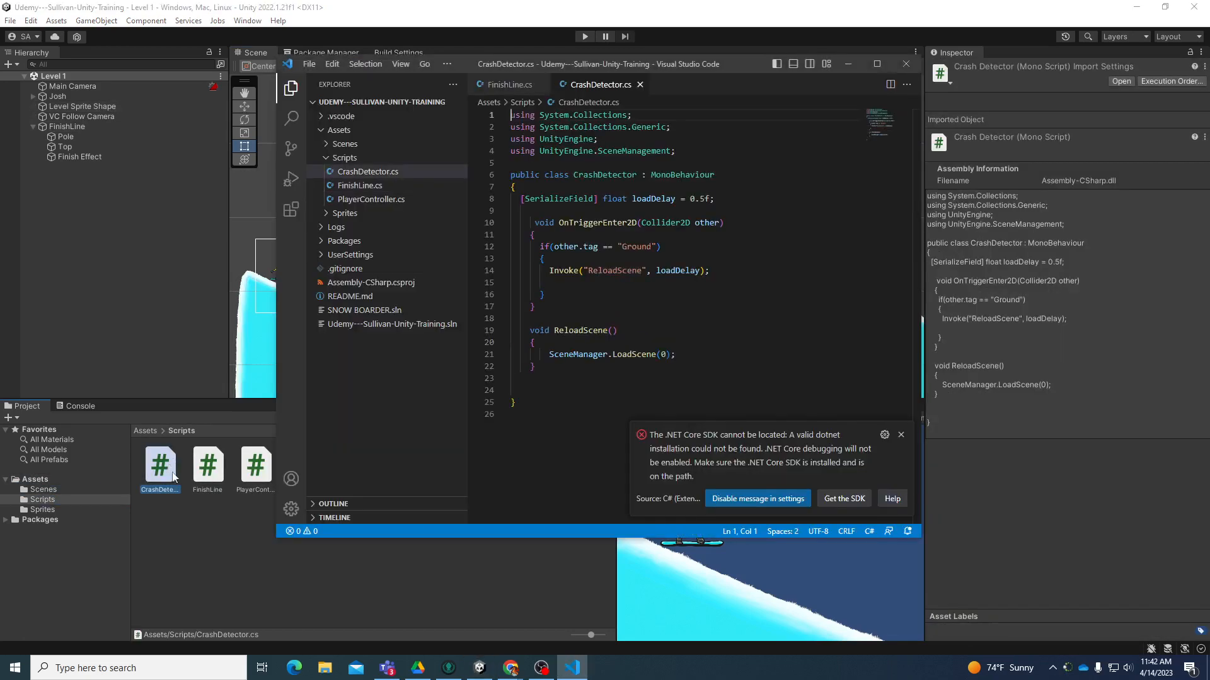
Select the Josh object and examine its colliders and its Player Controller and Crash Detector script components.
click(81, 93)
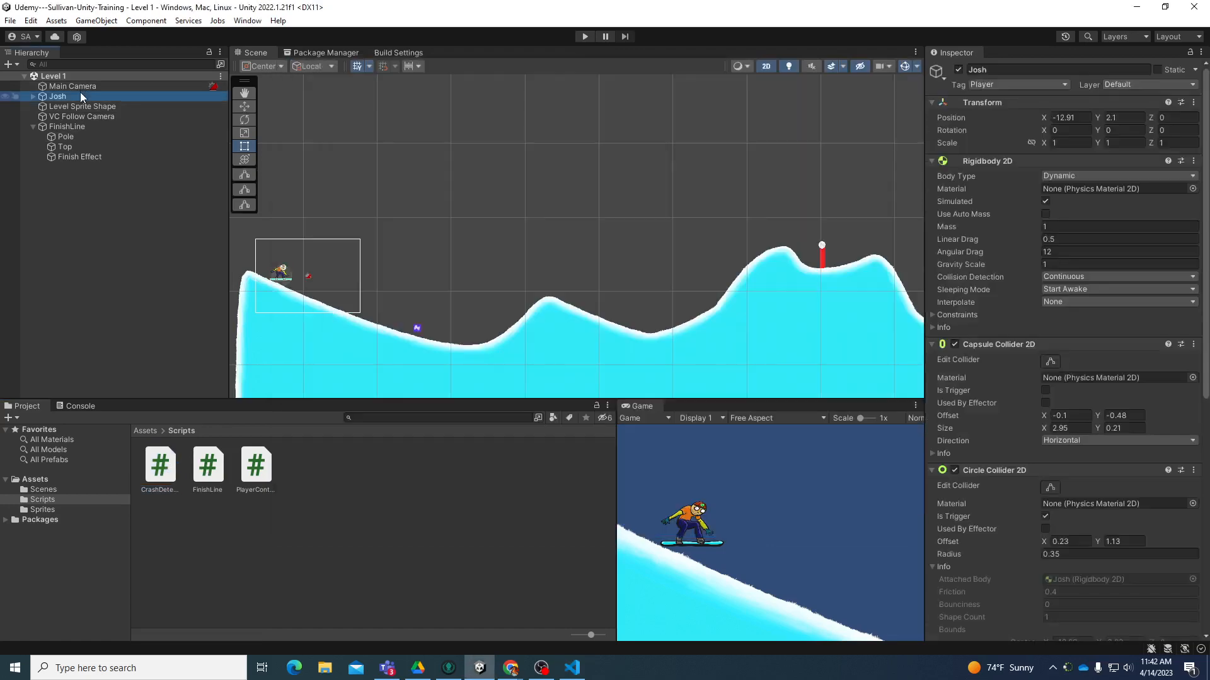
scroll(964, 564, down, 5)
scroll(969, 564, down, 2)
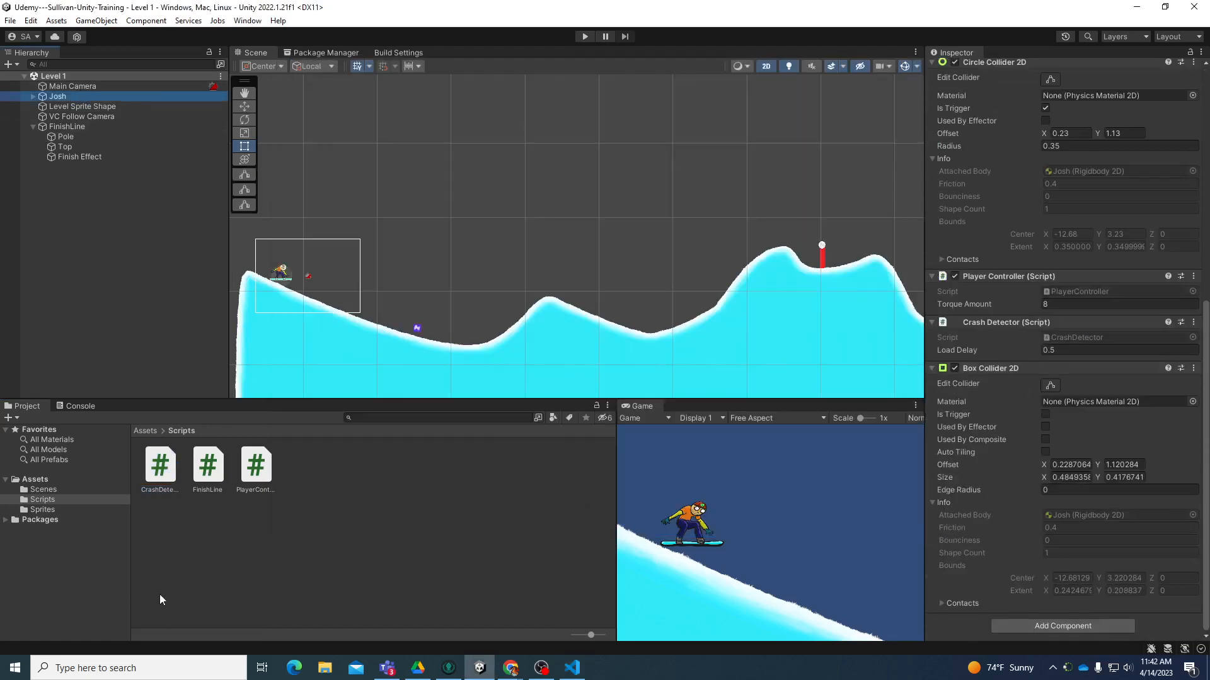
Reopen the CrashDetector script to read its Ground tag check, and select the Level Sprite Shape terrain for comparison.
double_click(161, 466)
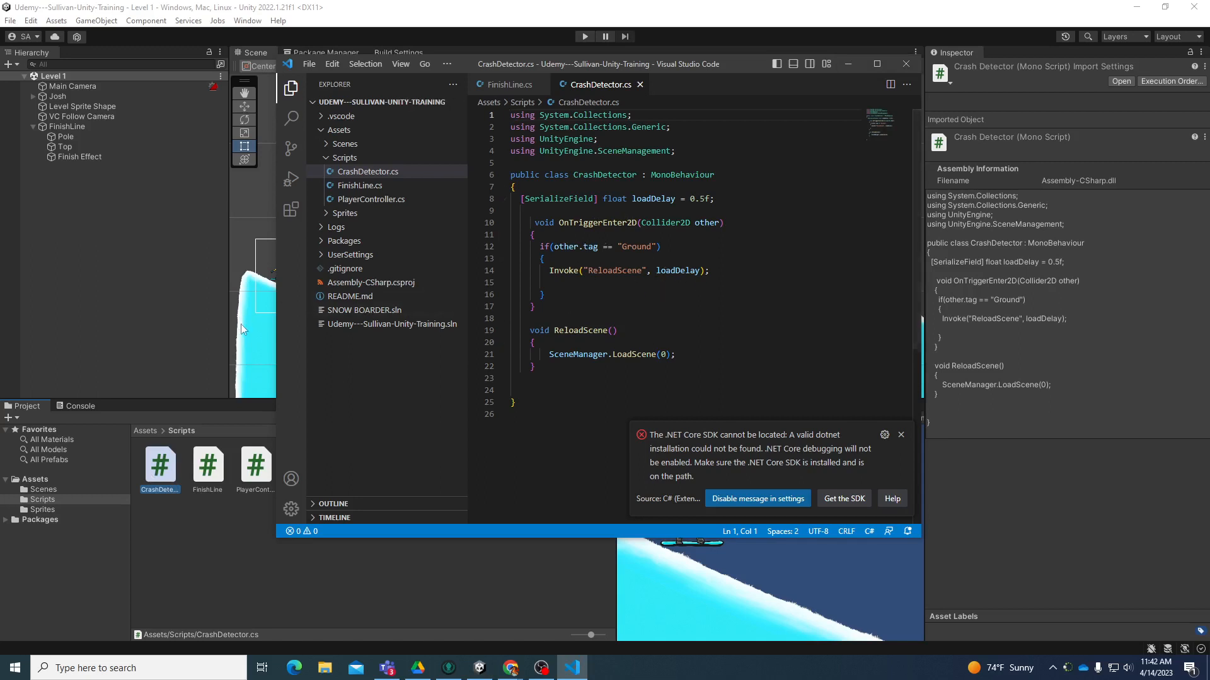
click(244, 342)
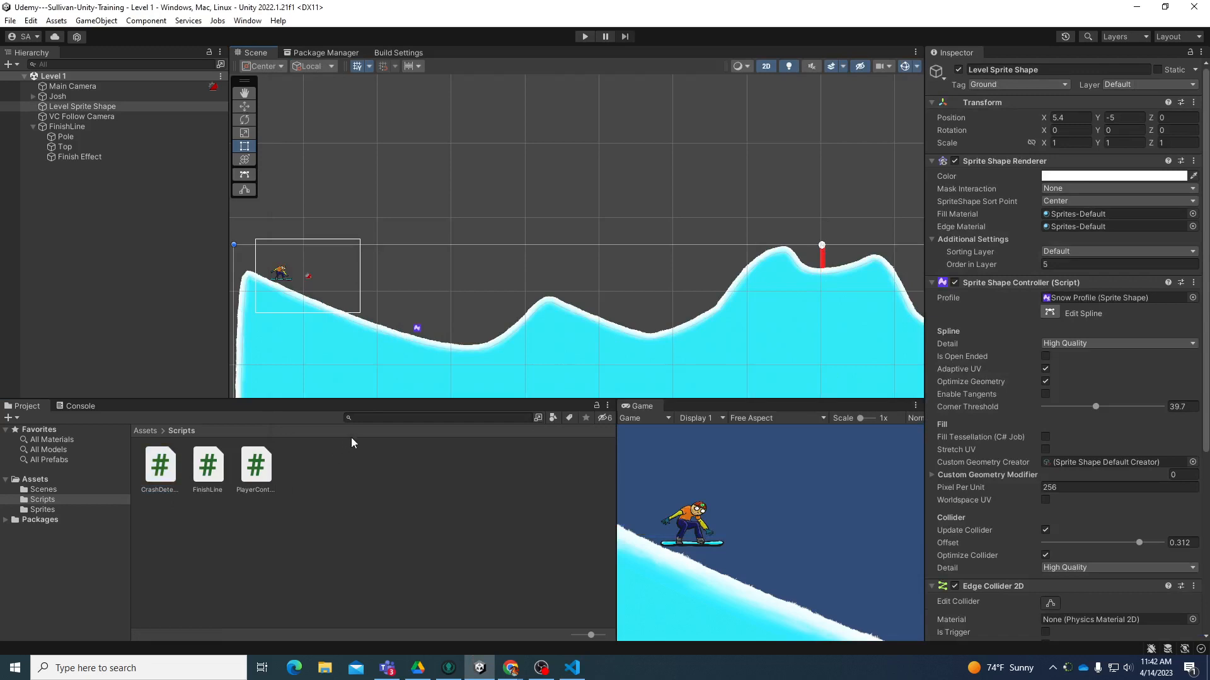
Look through the Sprites and Scripts folders and open the CrashDetector and PlayerController scripts.
click(42, 510)
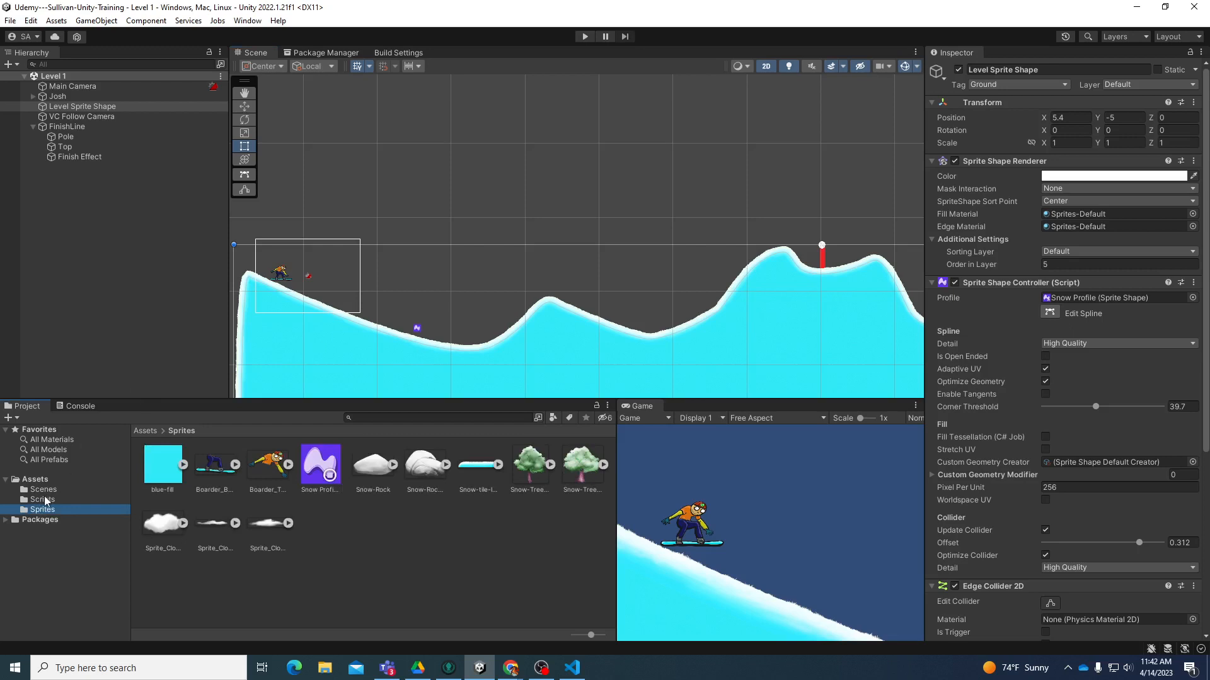
click(42, 500)
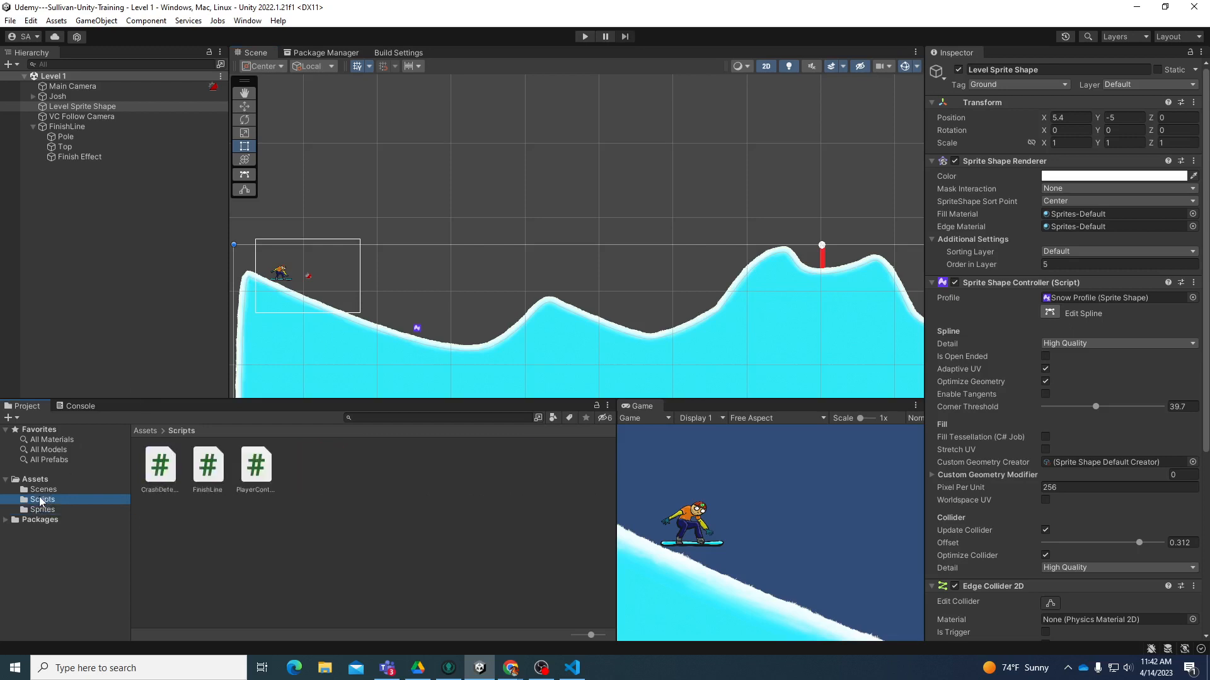
double_click(155, 482)
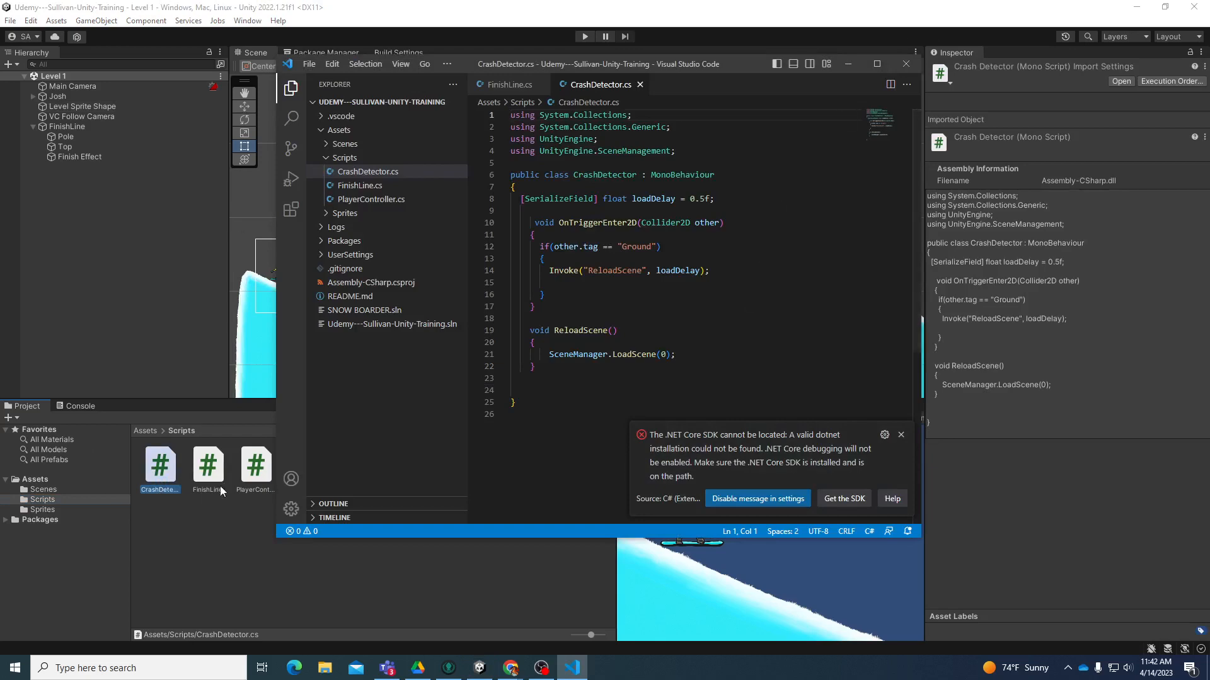
double_click(253, 466)
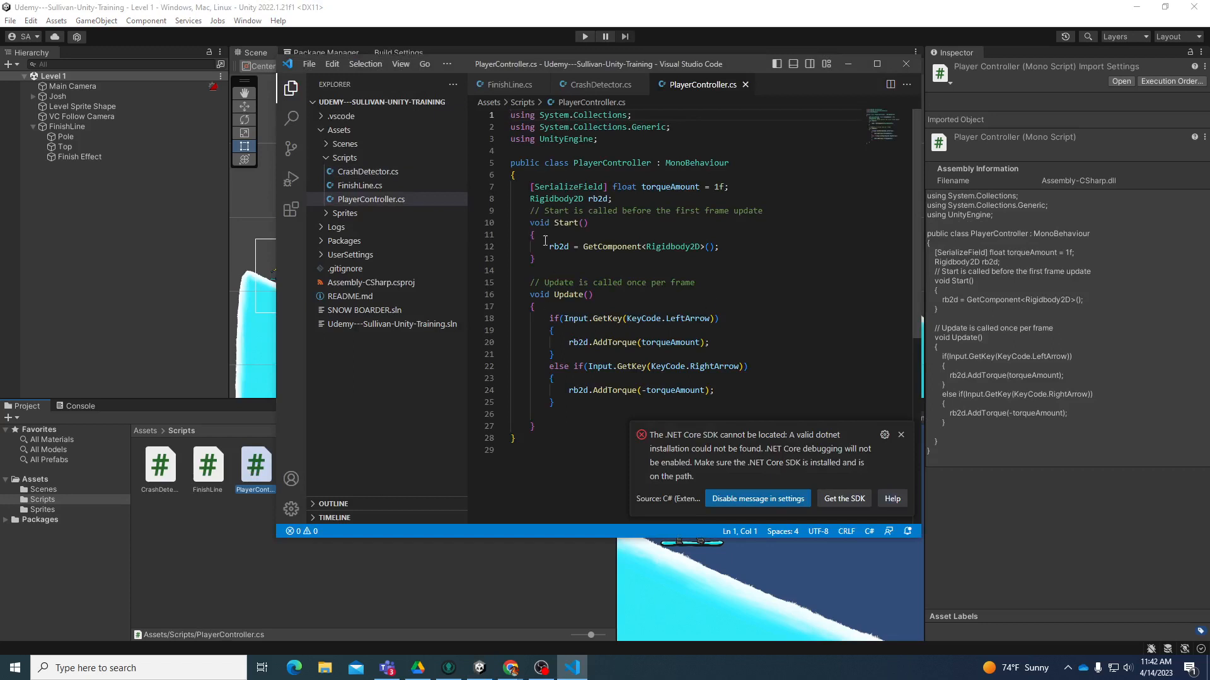
Examine the Update method in PlayerController, including the LeftArrow and RightArrow key checks and their positive and negative torqueAmount calls.
drag(543, 318, 764, 415)
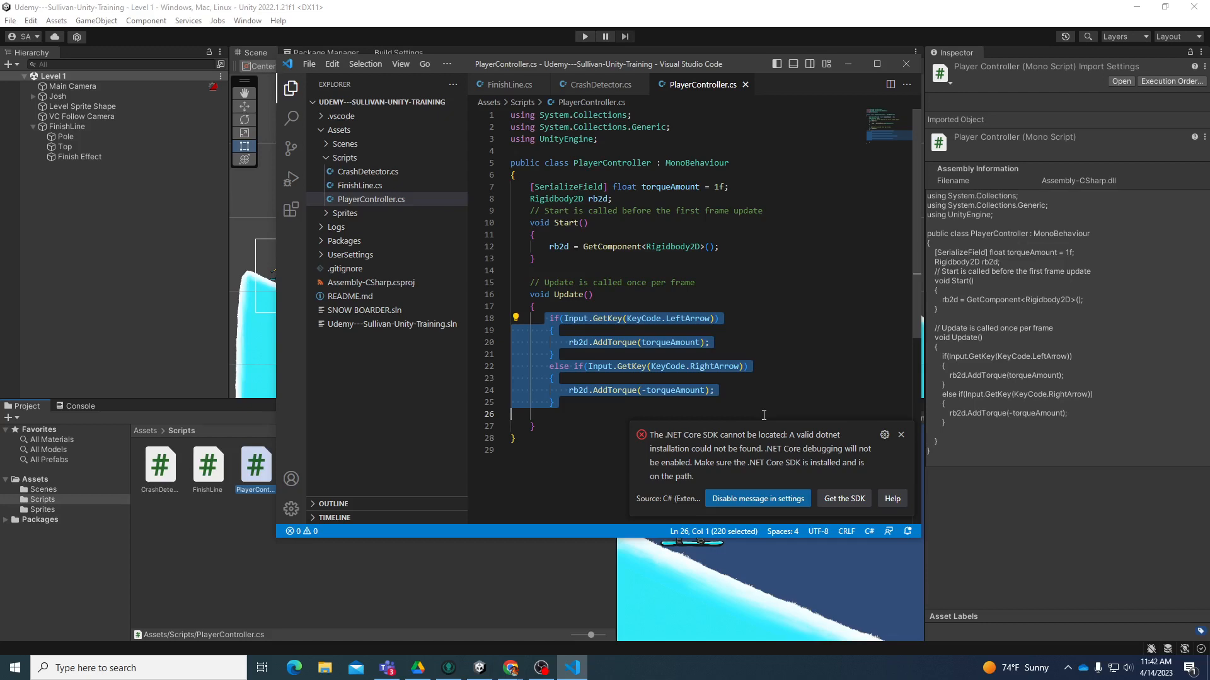
click(583, 340)
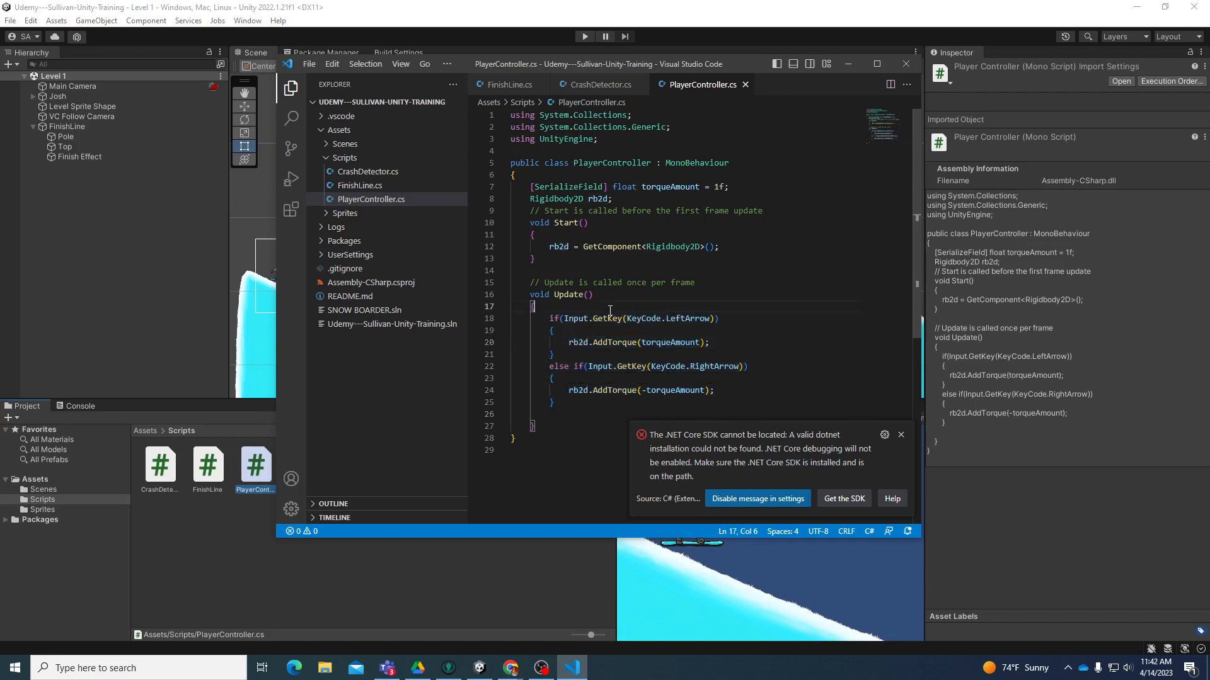
double_click(578, 293)
click(715, 286)
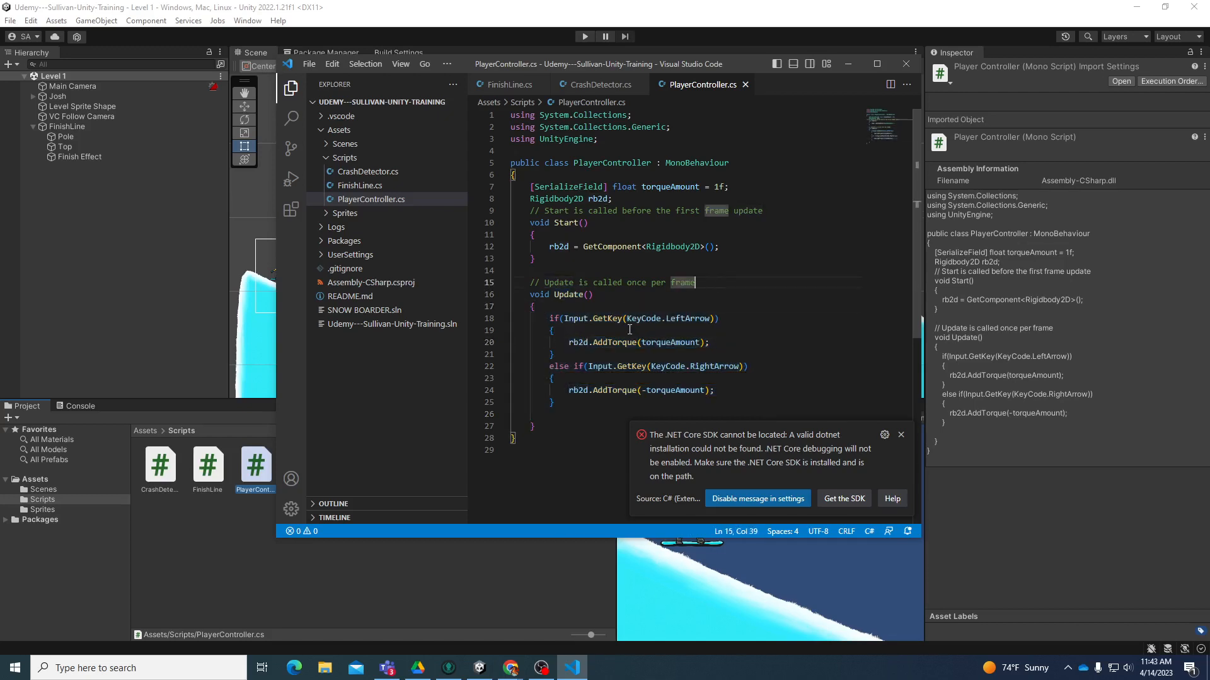
click(617, 318)
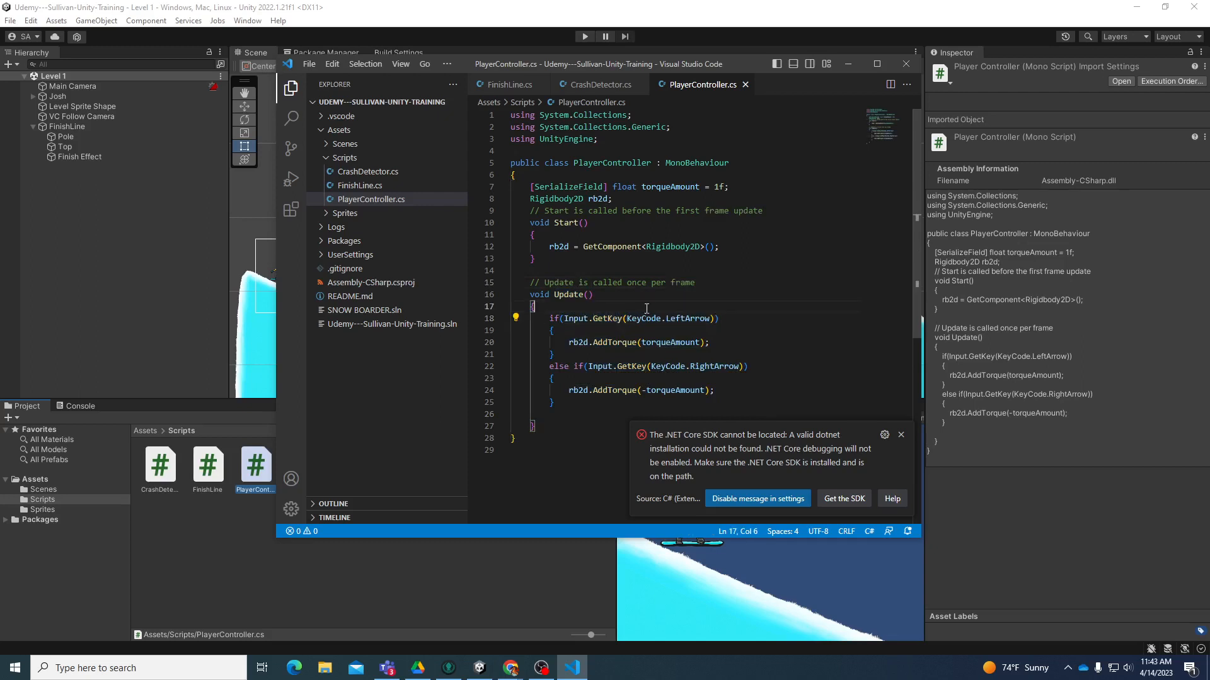
double_click(643, 318)
double_click(687, 318)
double_click(691, 366)
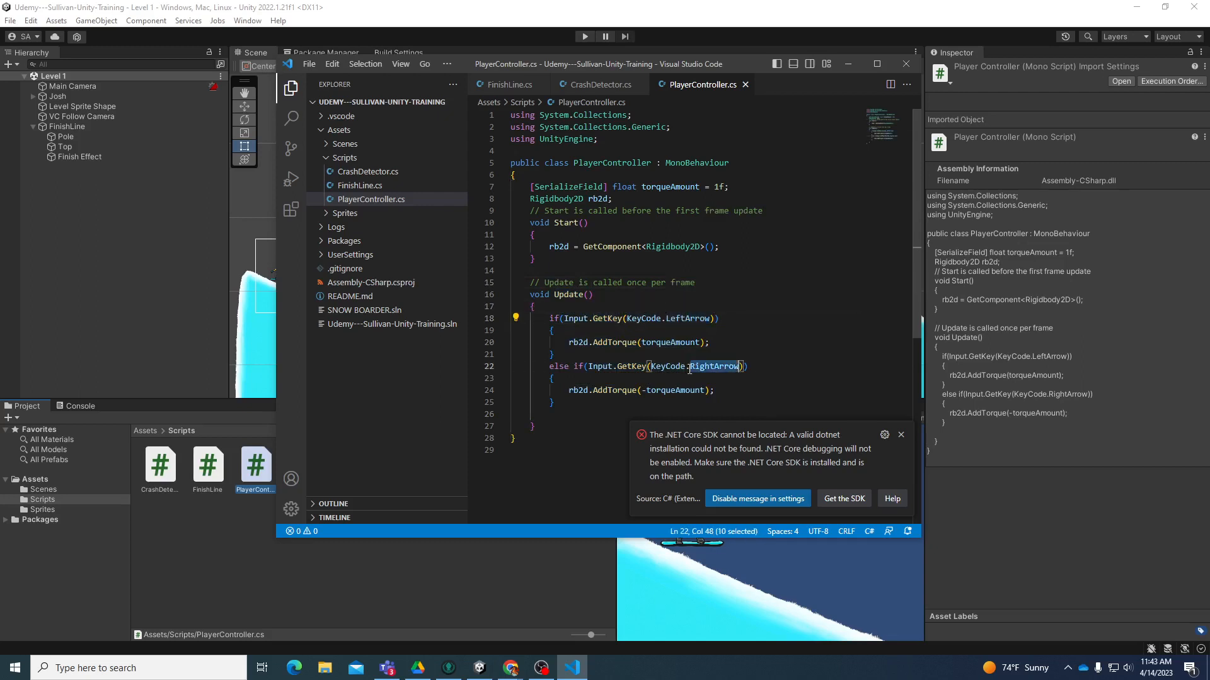
double_click(671, 342)
double_click(656, 391)
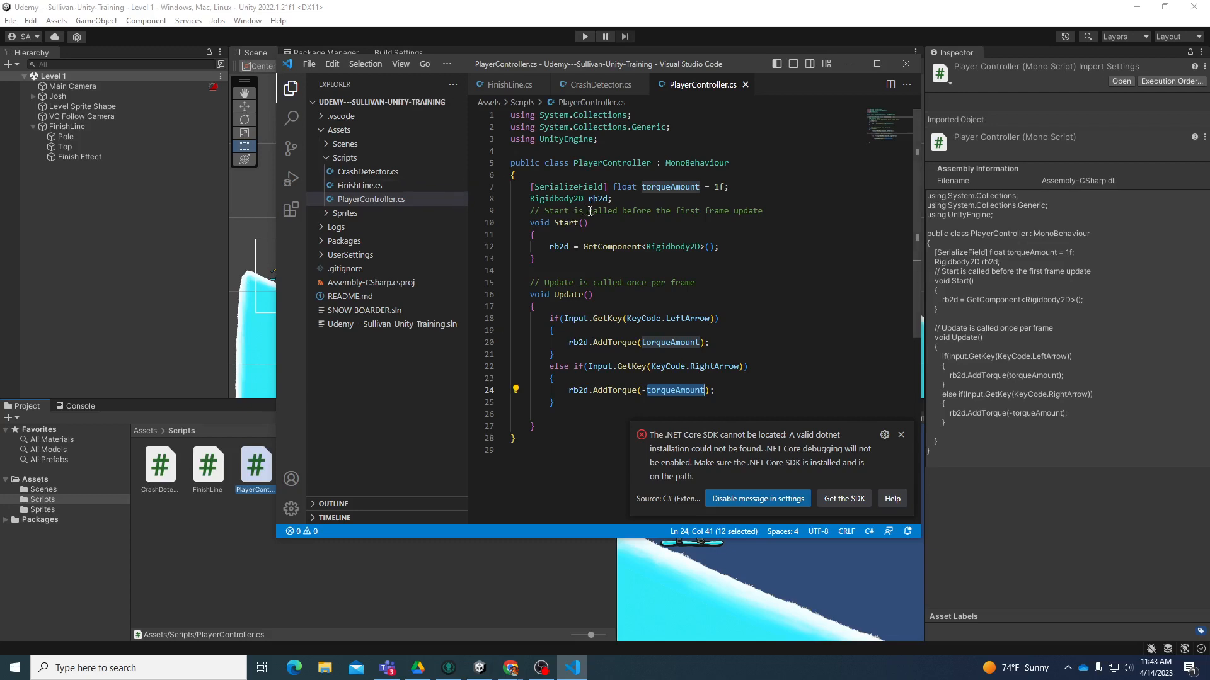
click(735, 163)
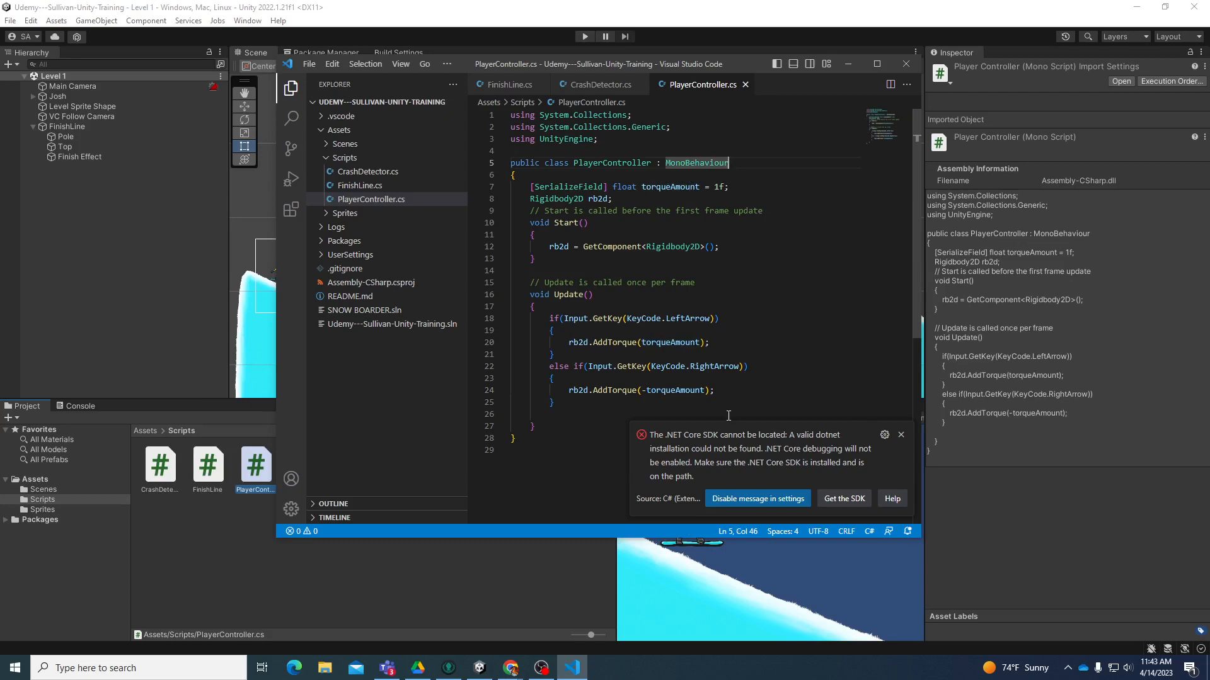
click(734, 389)
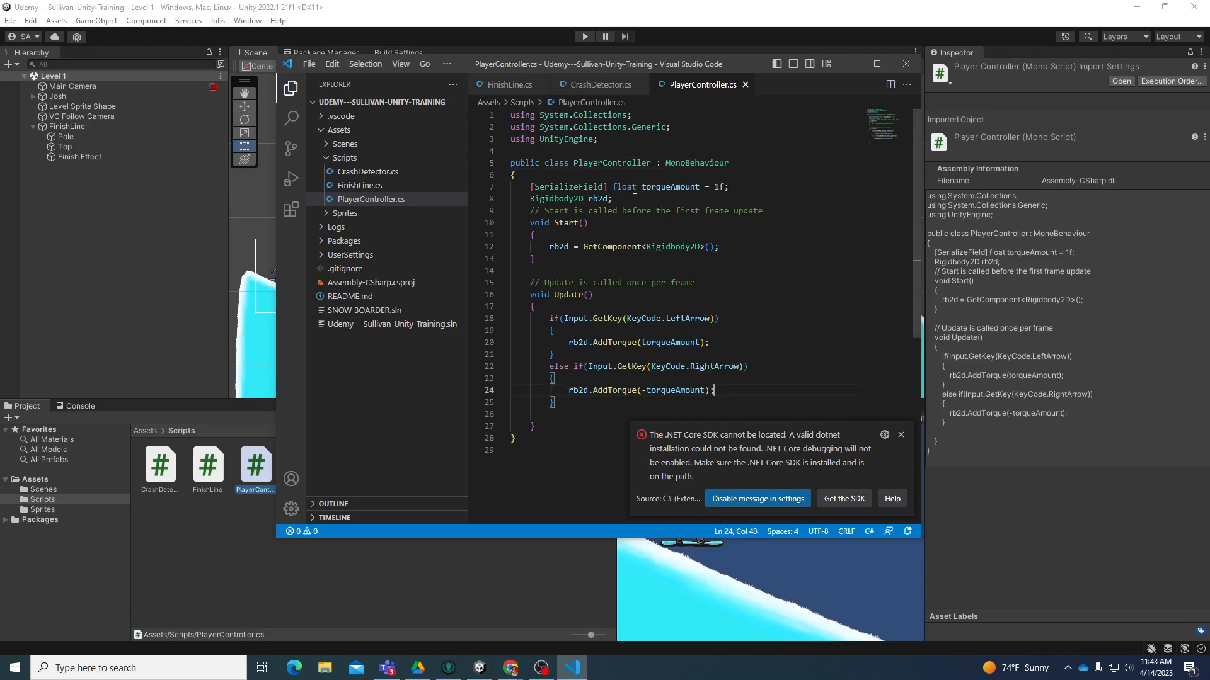
Examine the Rigidbody2D rb2d declaration and its GetComponent assignment in the Start method.
double_click(563, 199)
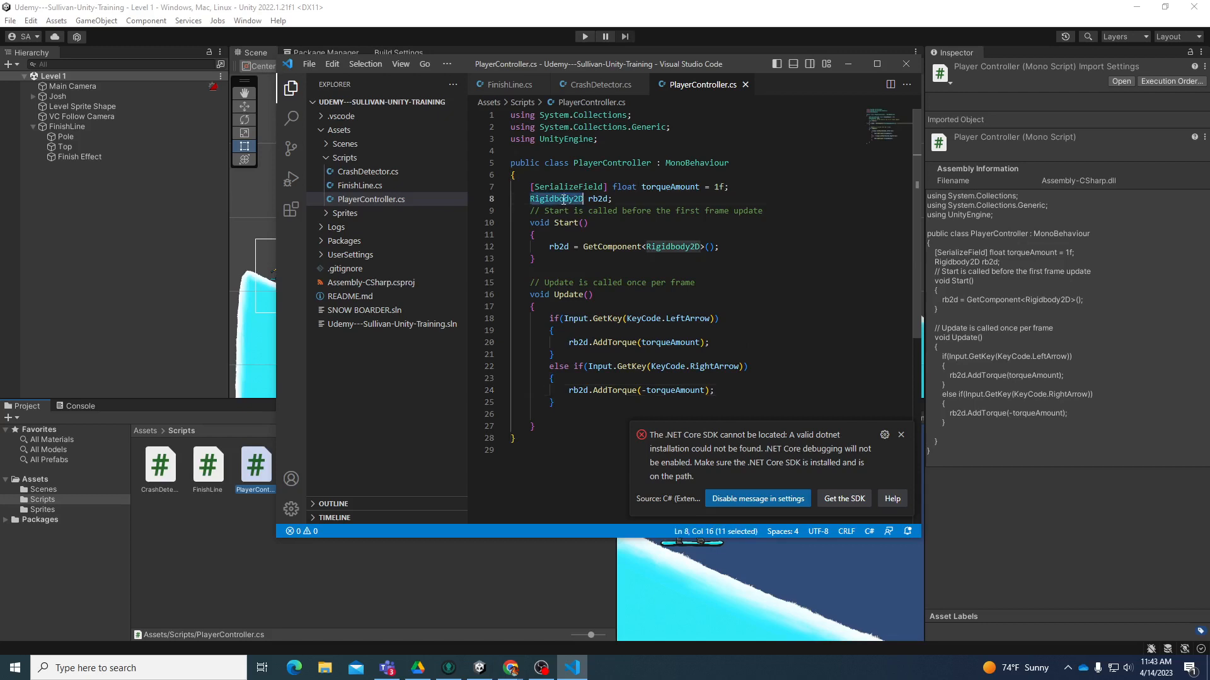
click(605, 199)
double_click(603, 199)
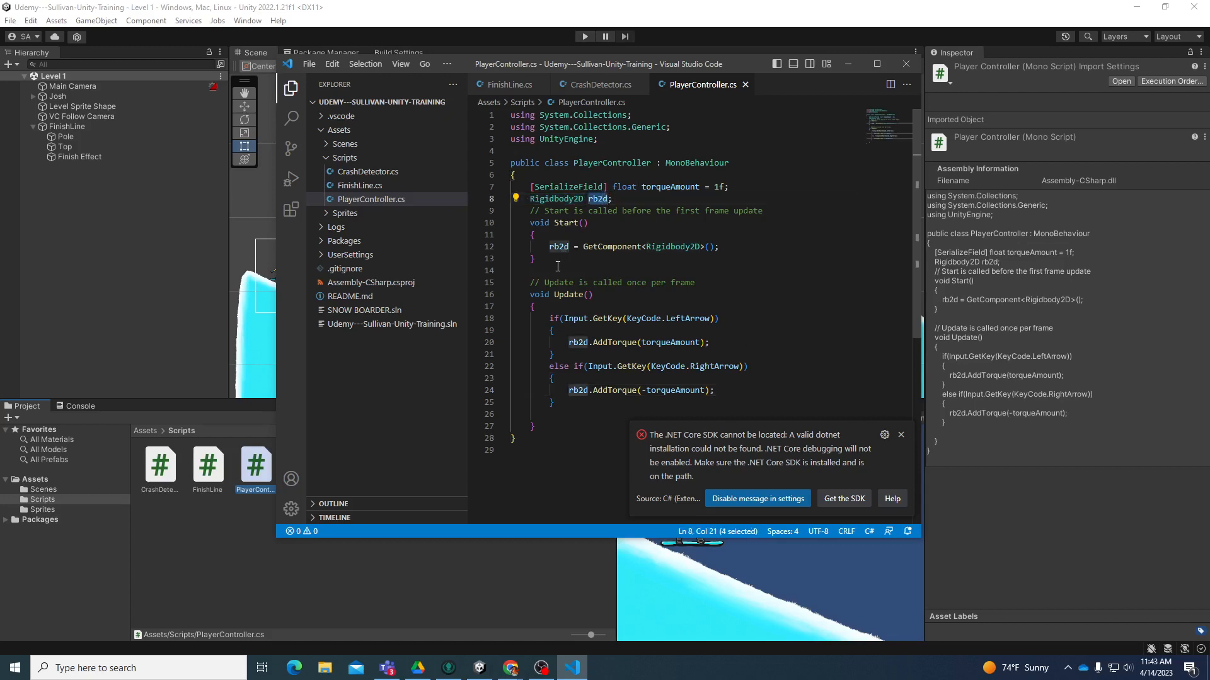
double_click(565, 199)
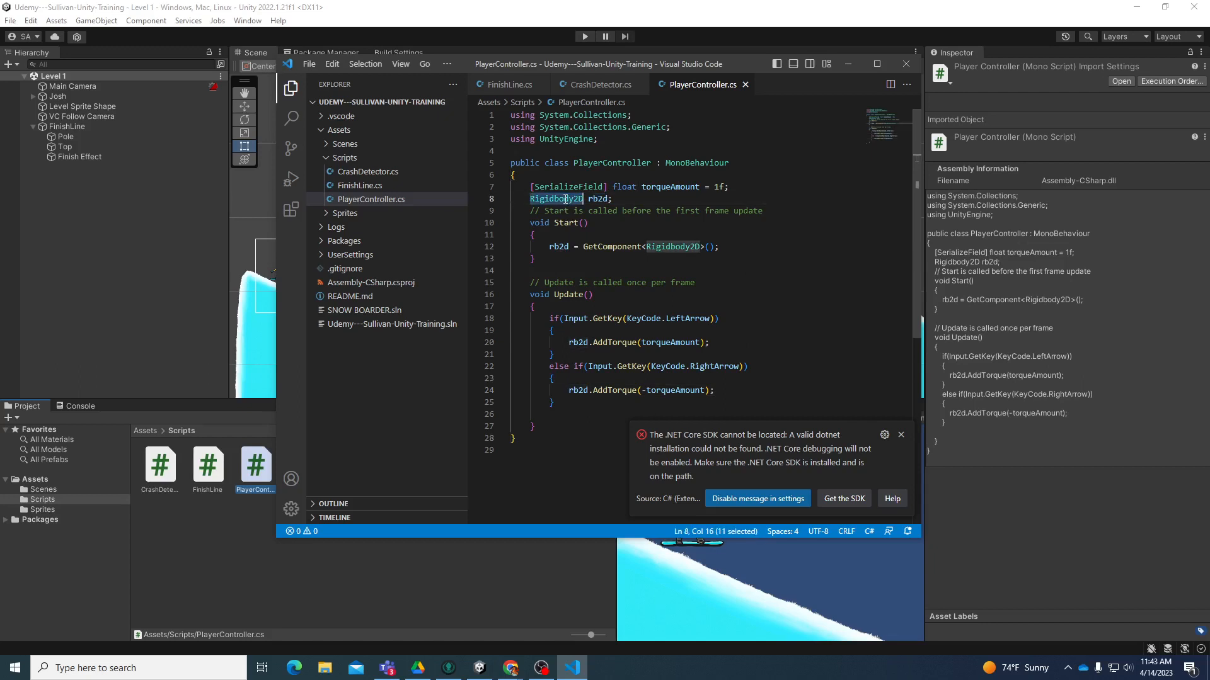
double_click(565, 248)
double_click(621, 247)
double_click(684, 247)
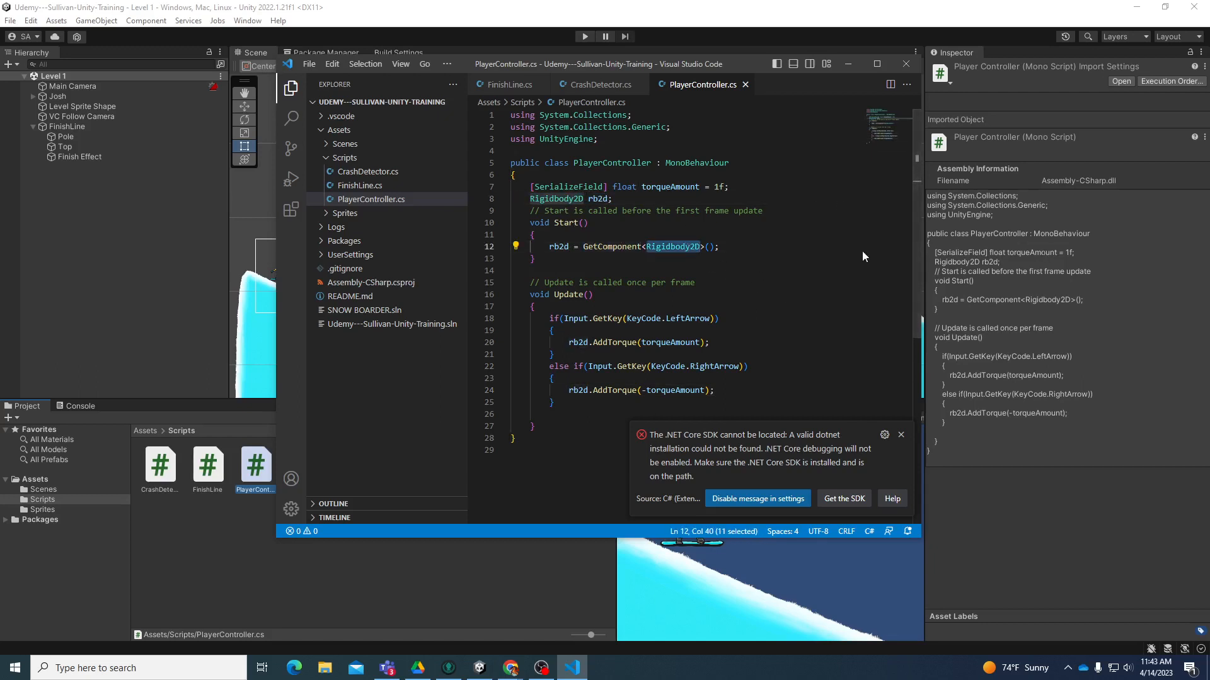
Select the Josh object and examine its Rigidbody 2D, colliders and Player Controller script component.
click(259, 284)
click(85, 96)
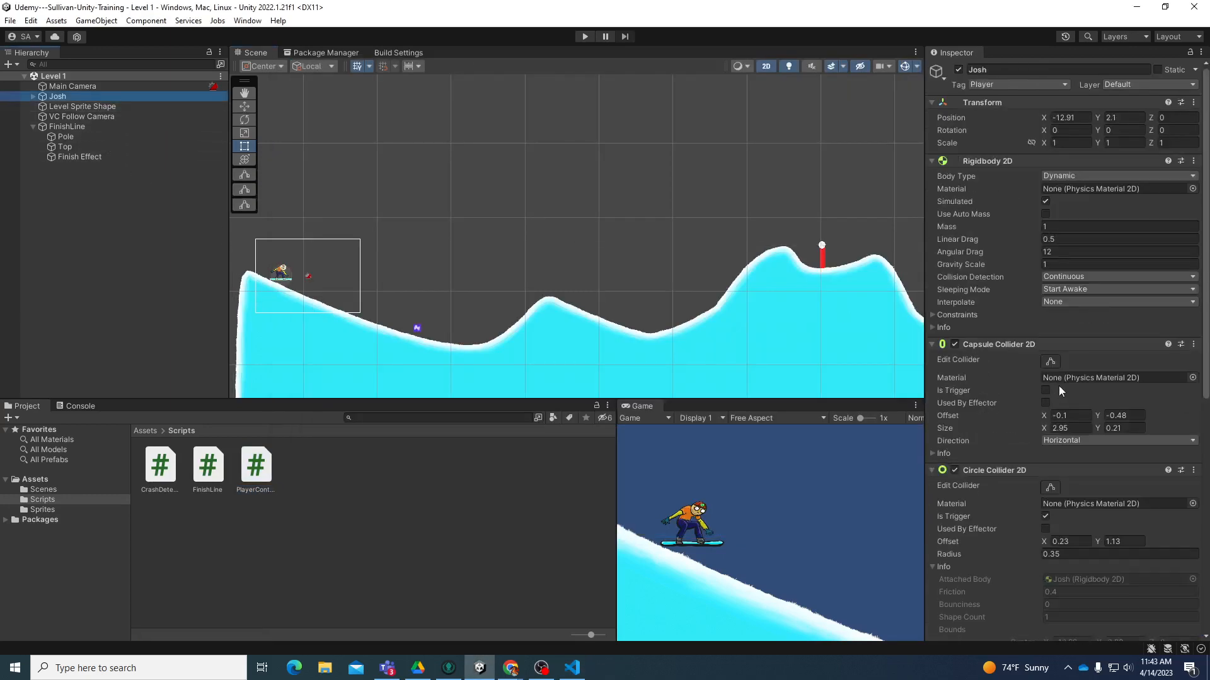
scroll(1033, 315, down, 1)
scroll(1053, 312, down, 5)
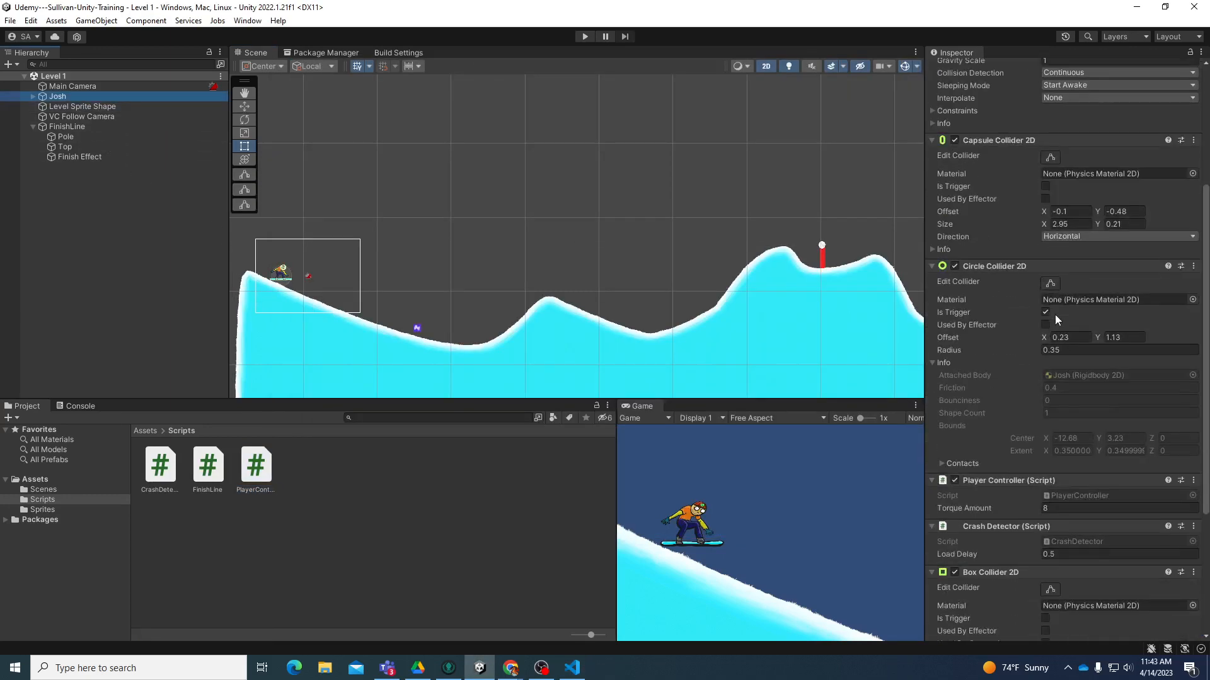
scroll(1054, 315, down, 5)
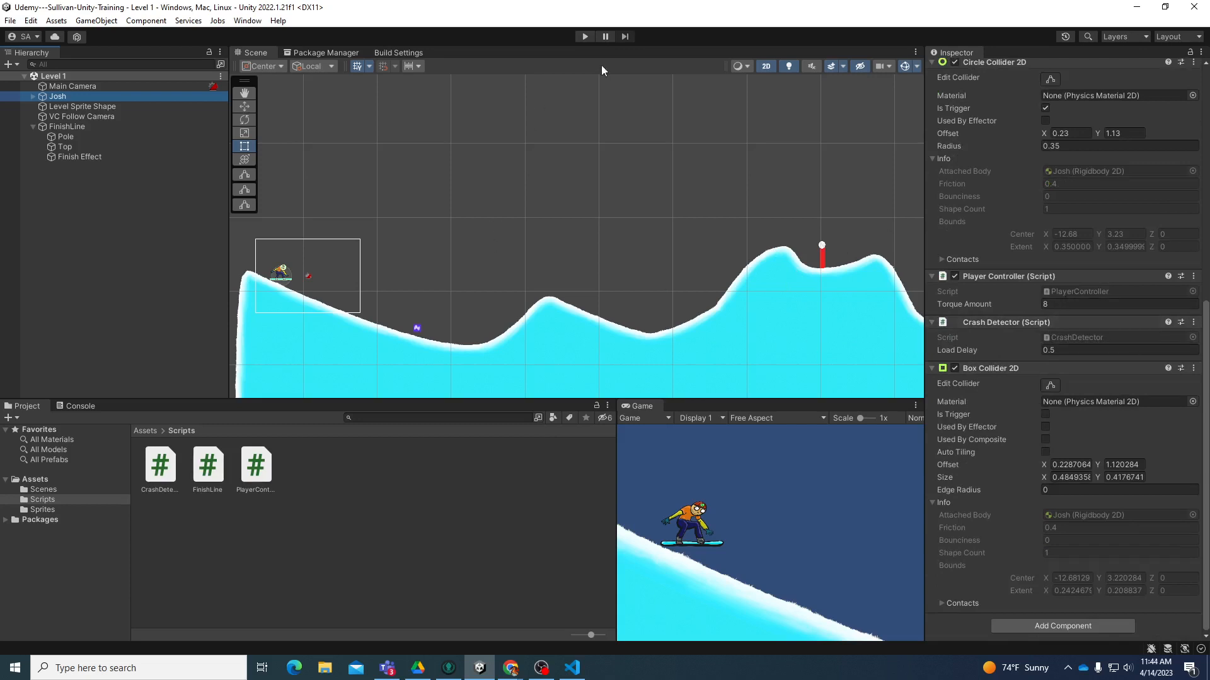
Play the level, rotate the snowboarder in both directions to test the torque controls, and stop the game.
click(584, 37)
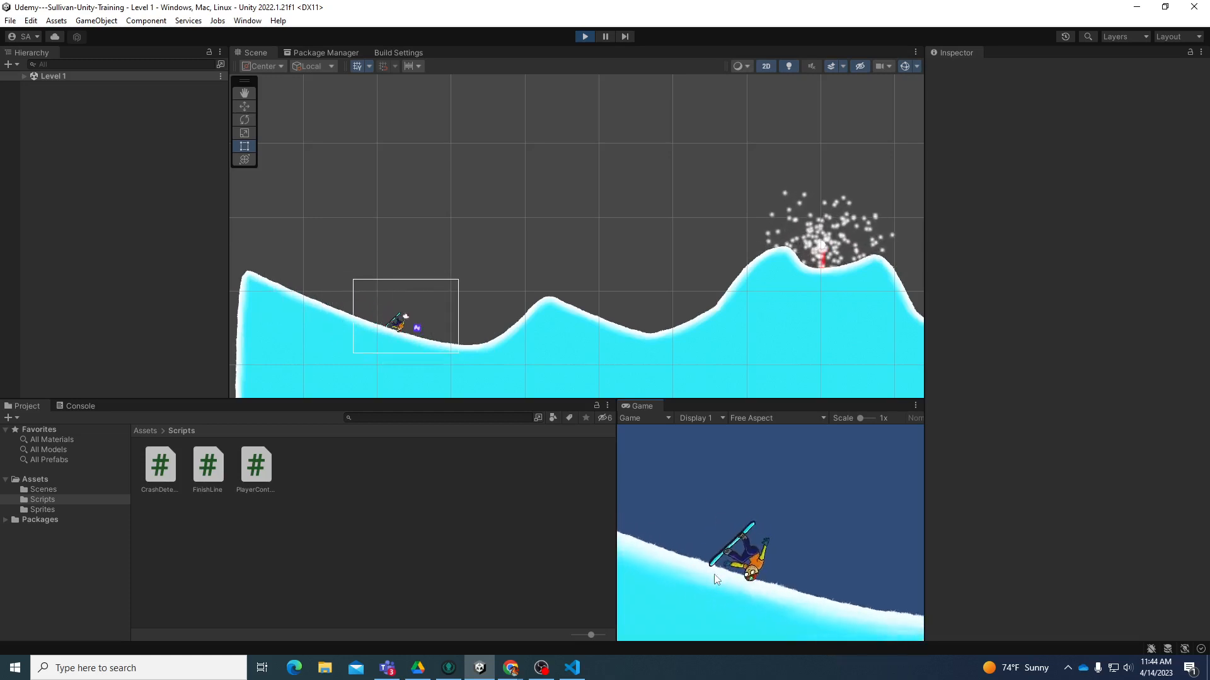
key(Right)
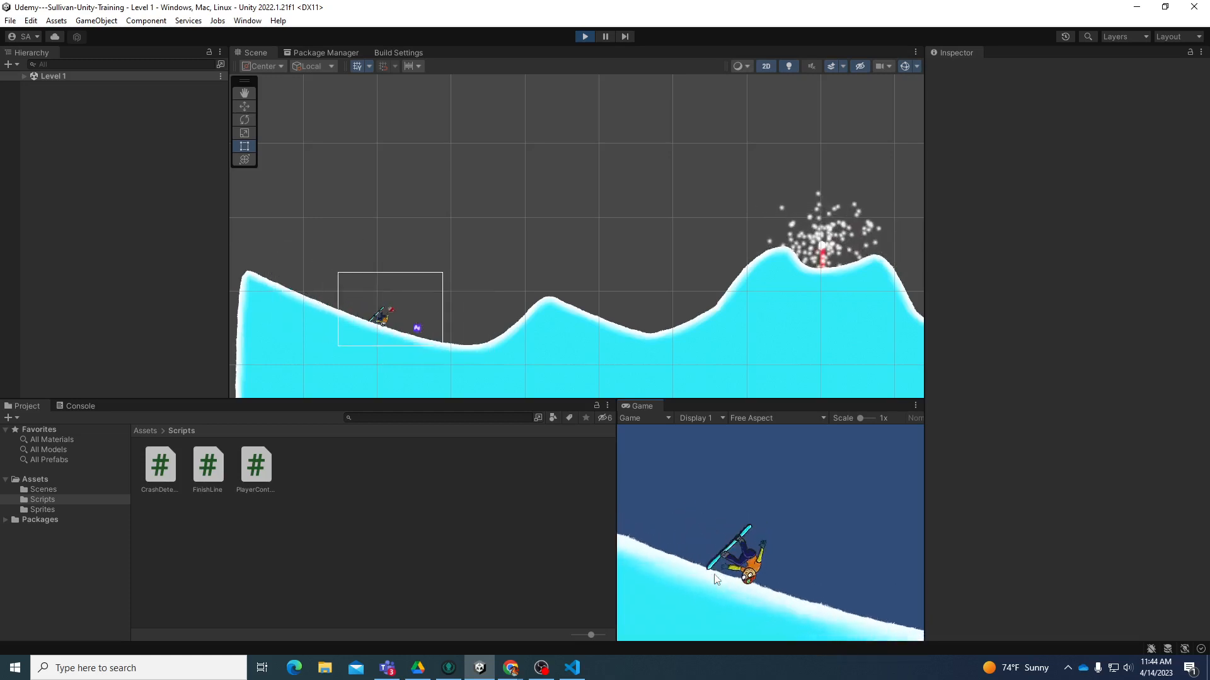
key(Right)
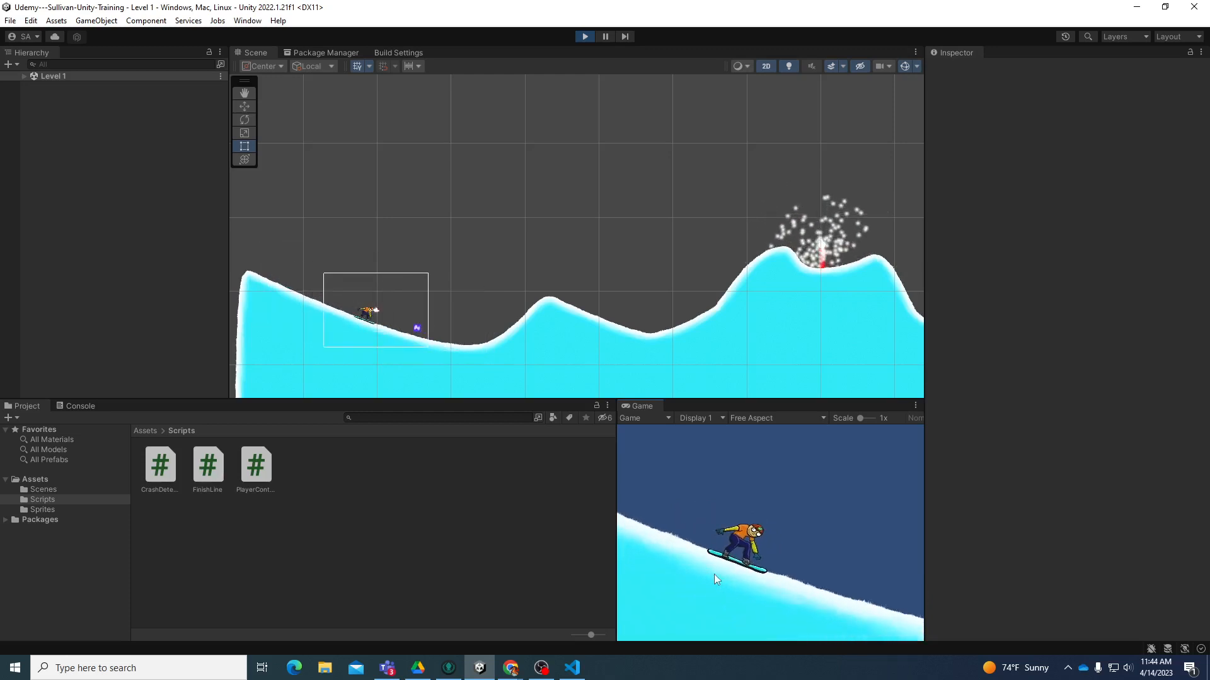
key(Left)
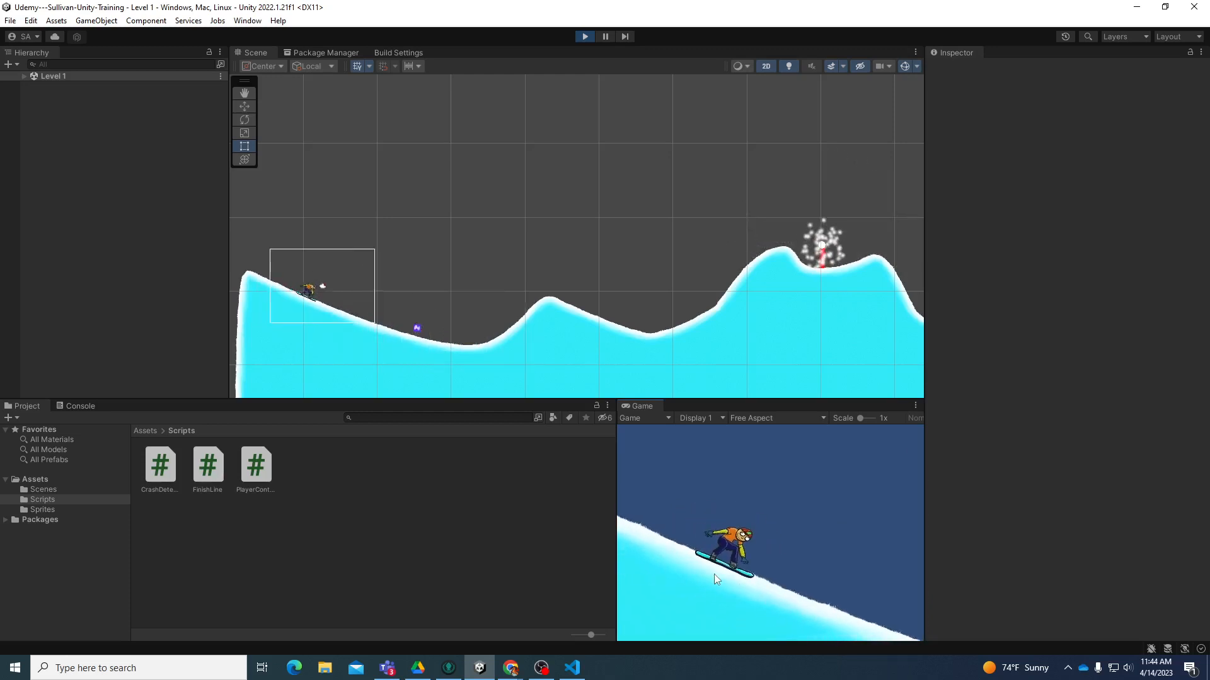
click(584, 36)
Select the finish pole and its parent FinishLine object, and examine the child objects and the Box Collider 2D trigger.
click(822, 251)
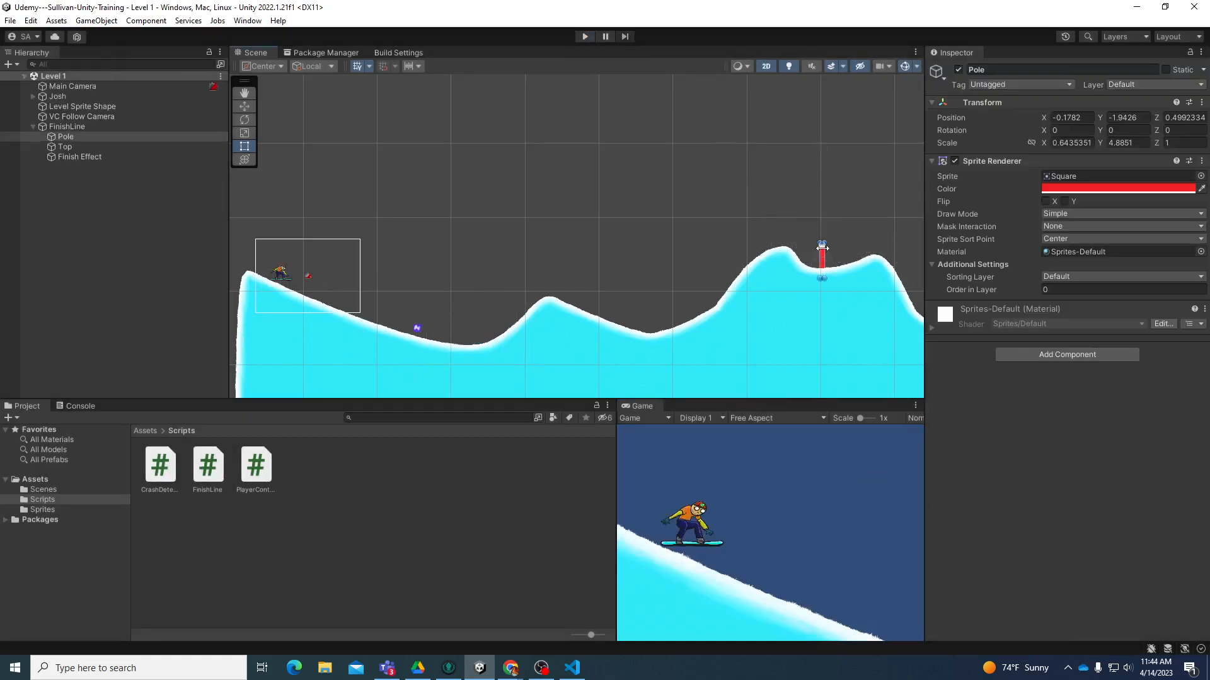
click(32, 127)
click(149, 128)
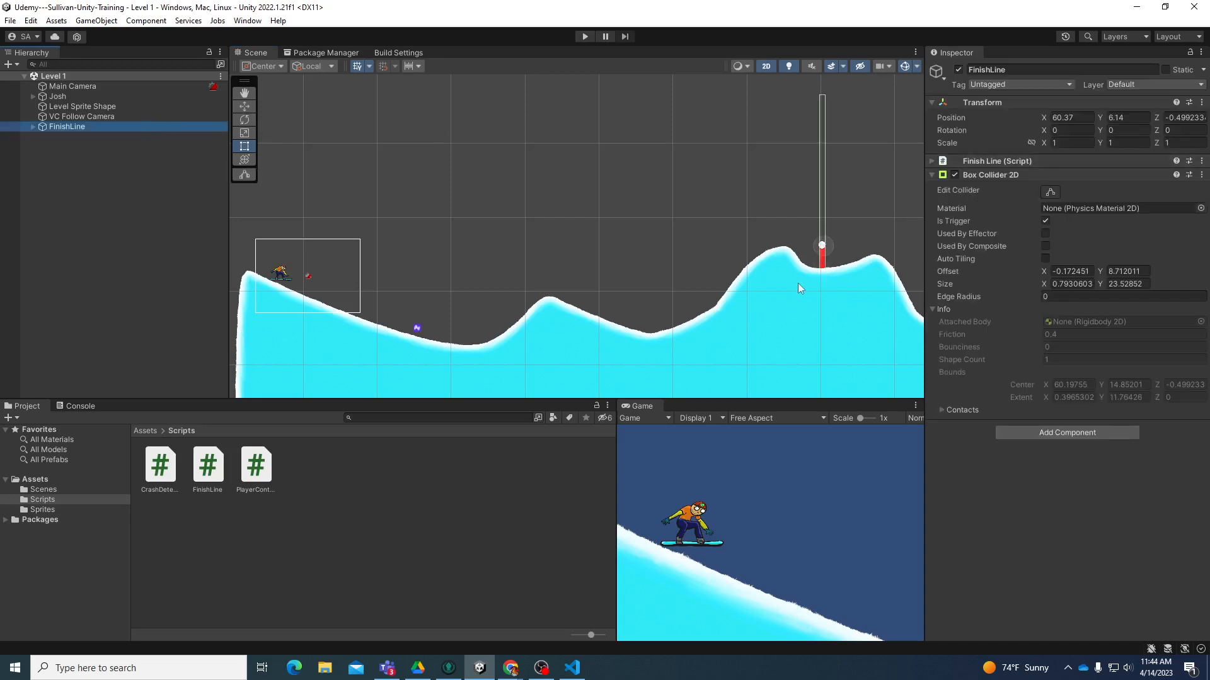
click(32, 126)
click(99, 130)
Review the object creation options for 2D sprite shapes and effects, and close them with FinishLine selected.
right_click(114, 203)
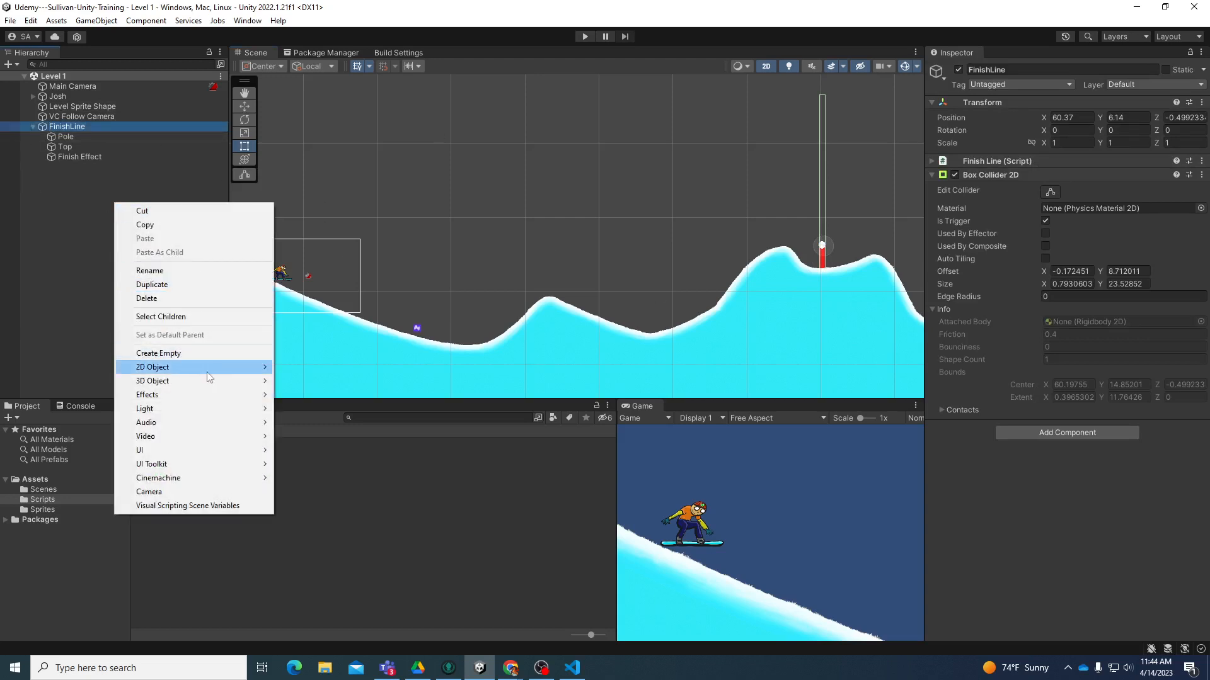
mouse_move(196, 366)
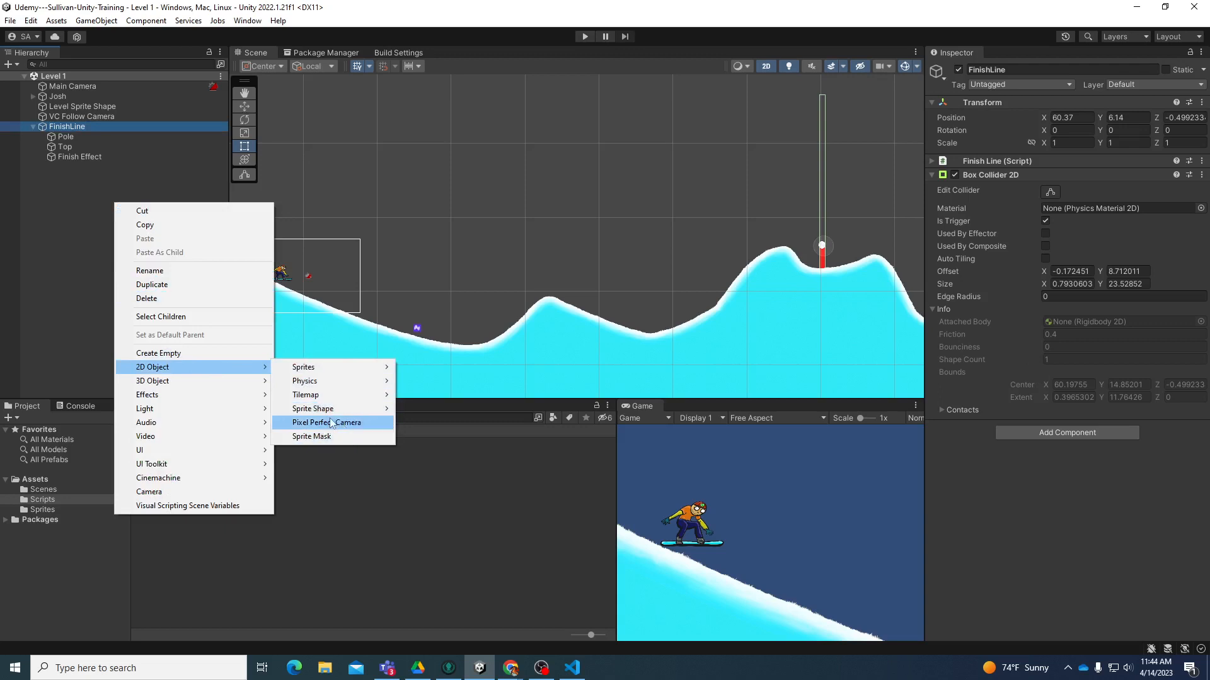
mouse_move(328, 366)
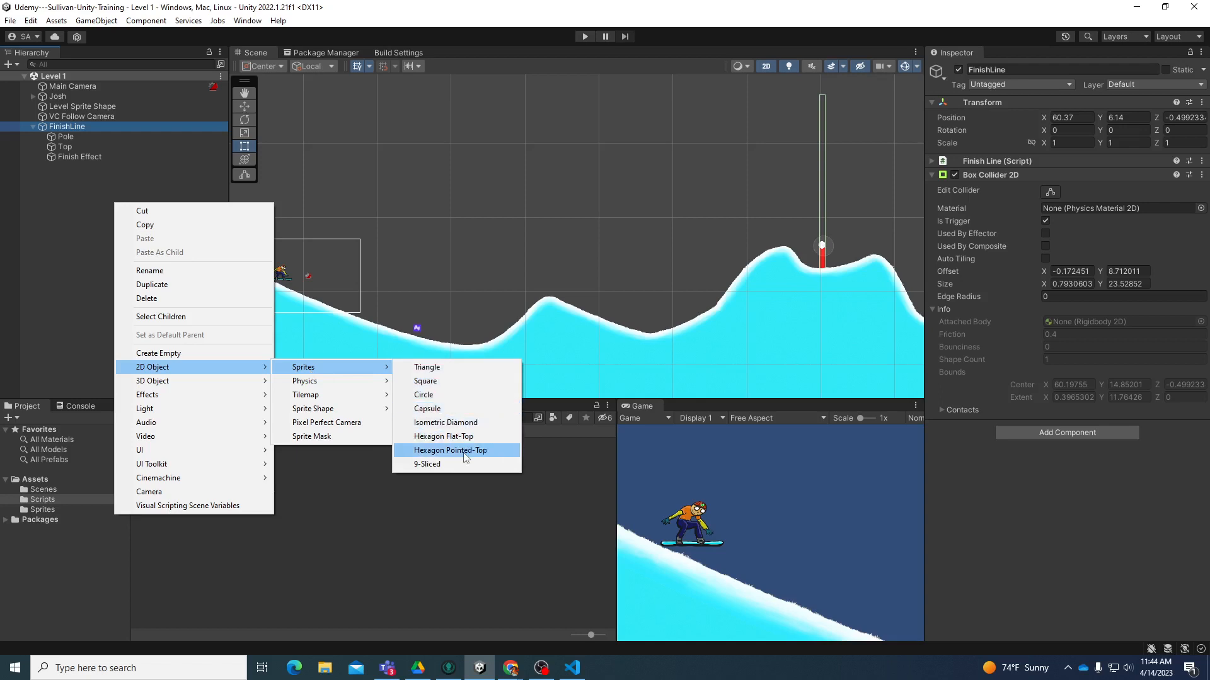
mouse_move(173, 402)
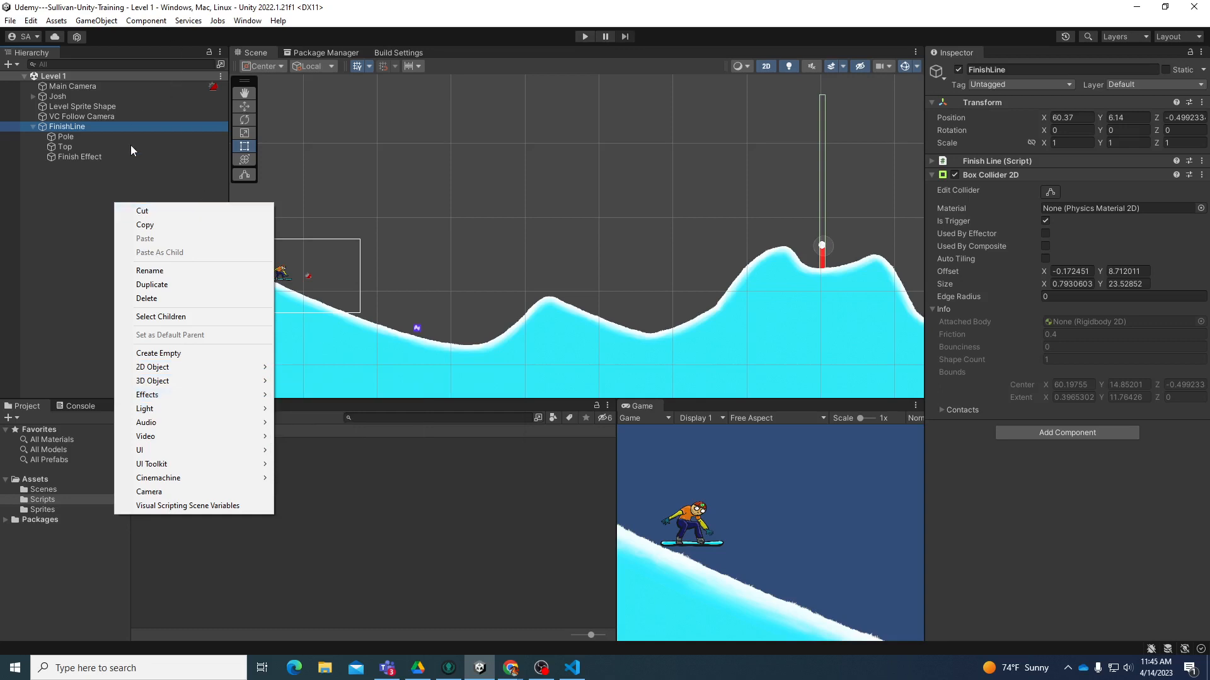
click(122, 127)
Search FinishLine's addable components for "part", and inspect the Particle System on the Finish Effect child object.
click(1105, 435)
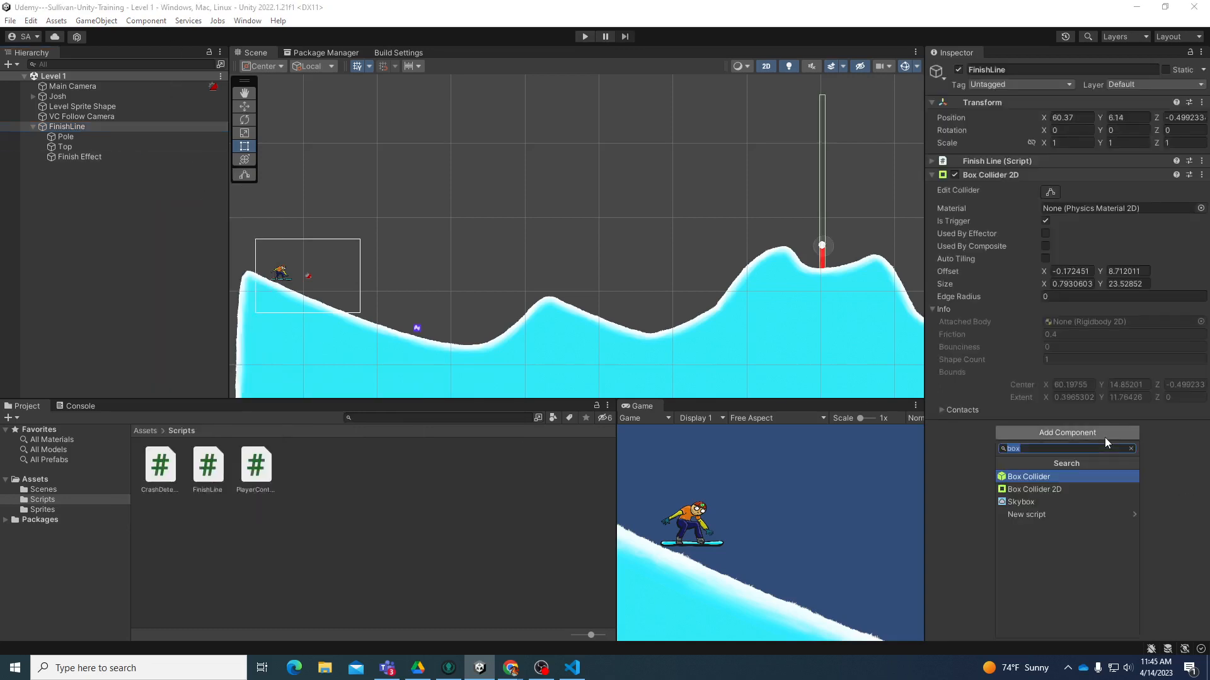
text(part)
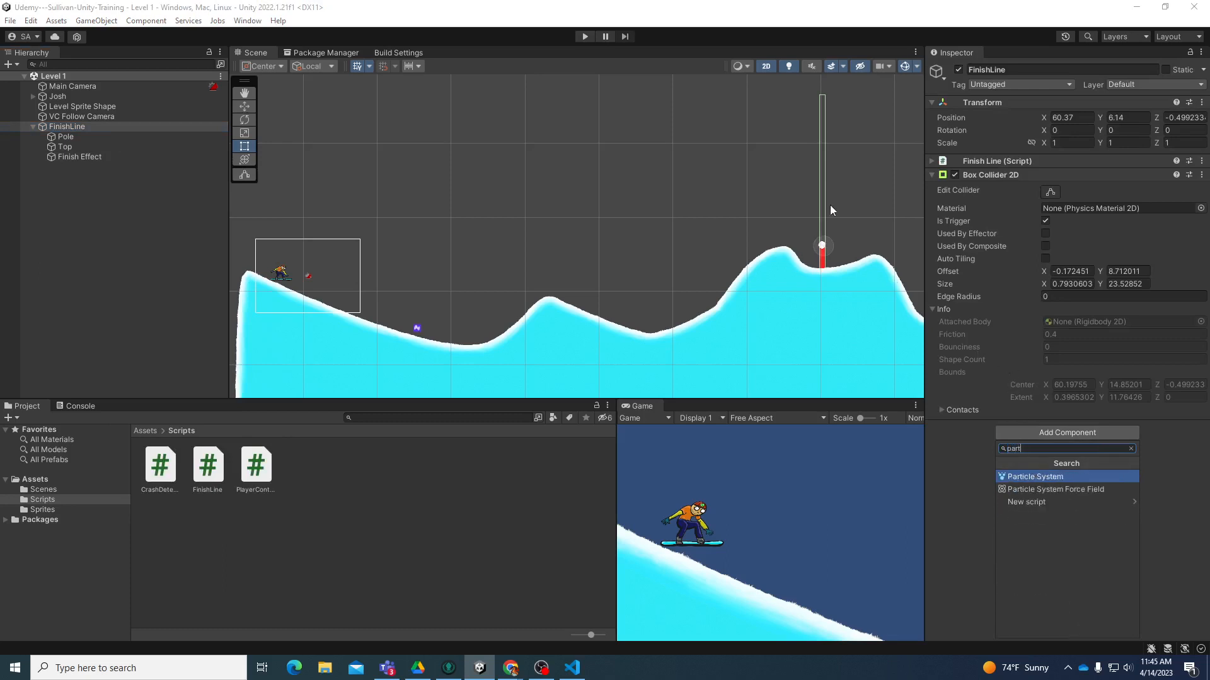
click(120, 156)
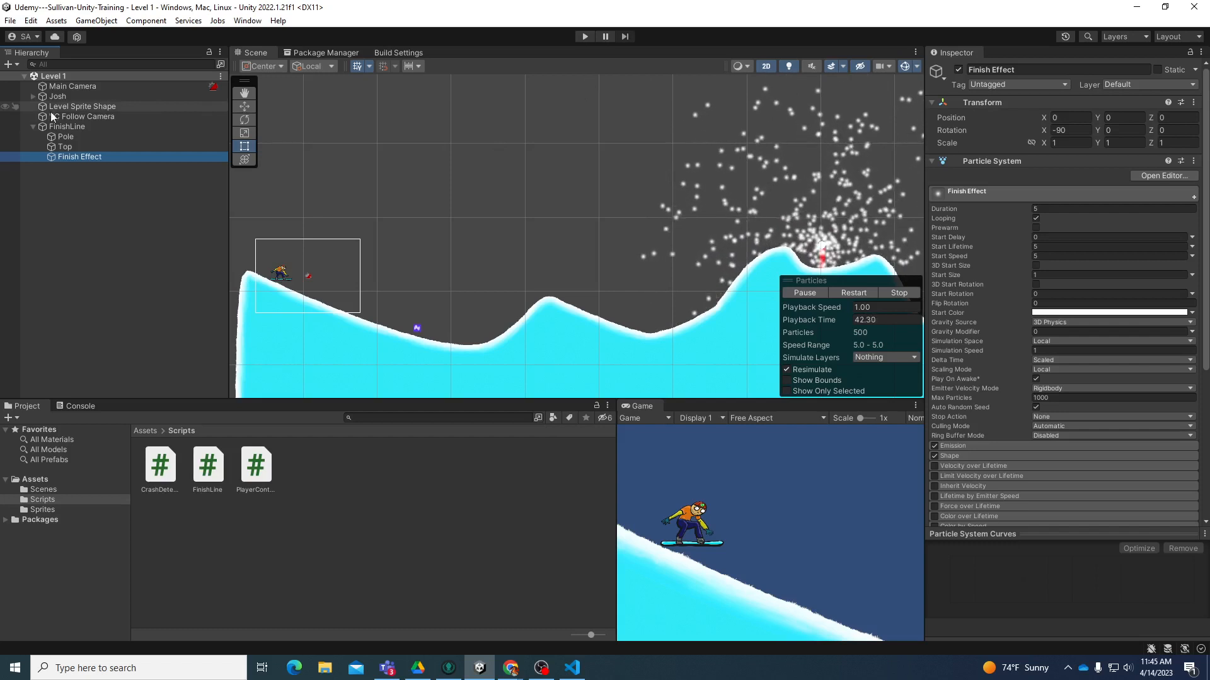
Compare FinishLine with its Finish Effect child, turn off the Emission module of Finish Effect's Particle System, and deselect the object.
click(92, 128)
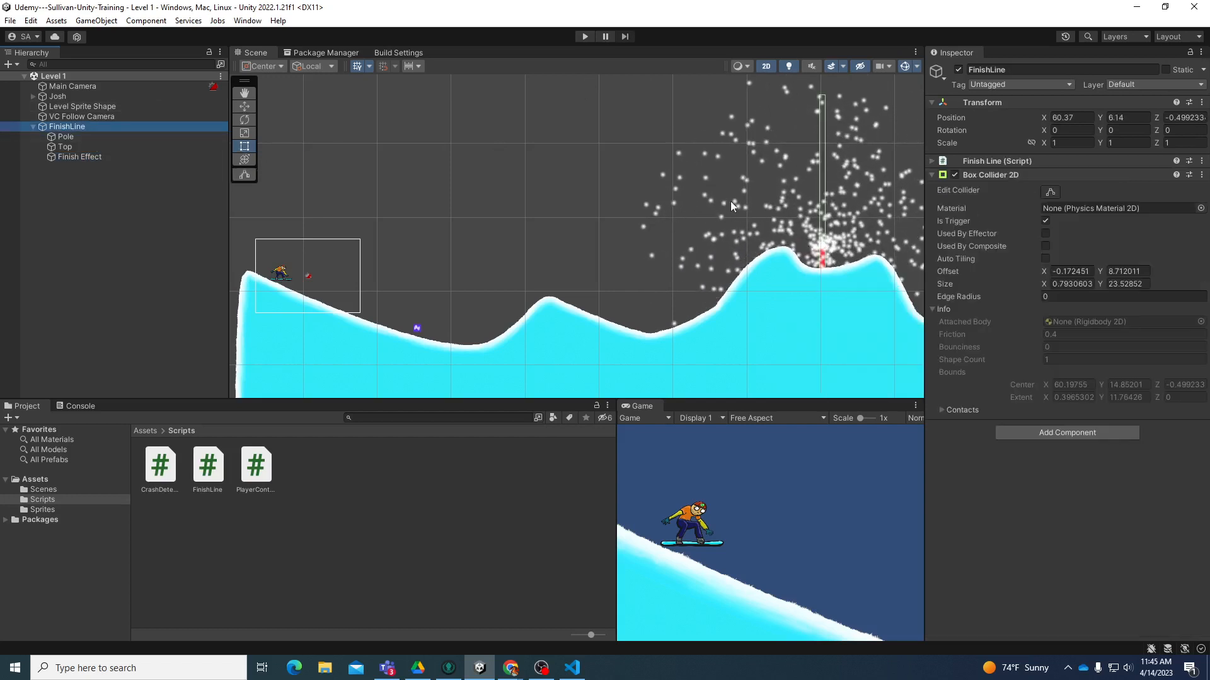
click(96, 157)
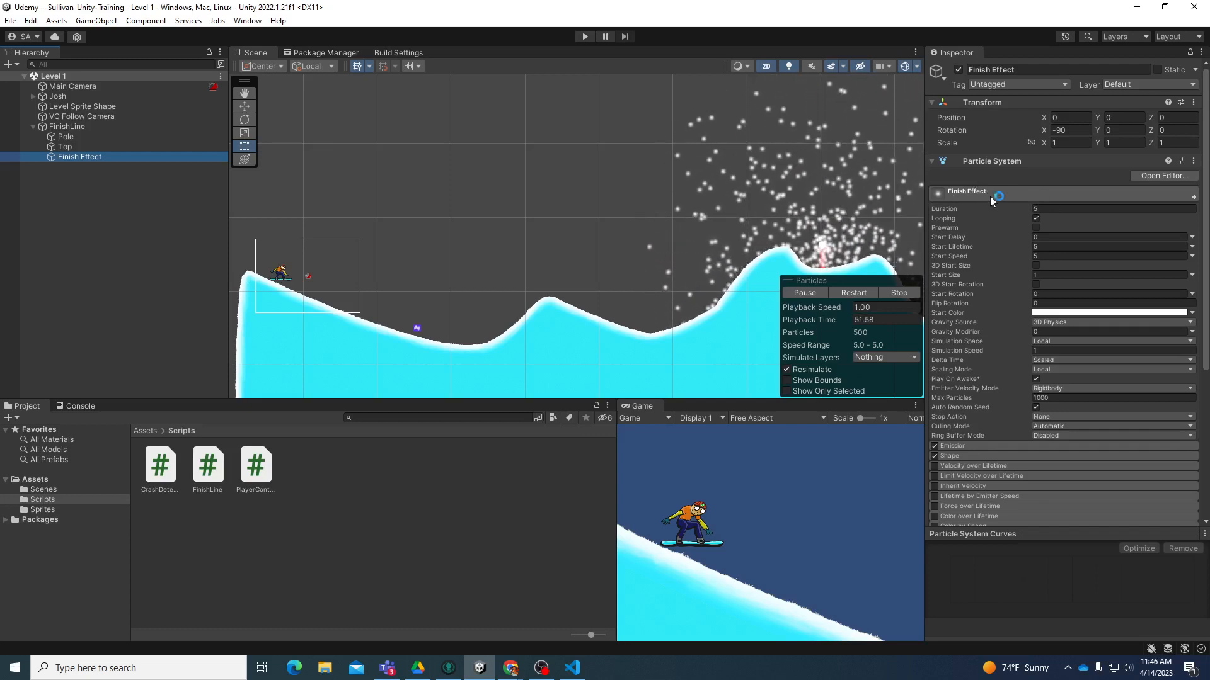
click(935, 446)
click(651, 134)
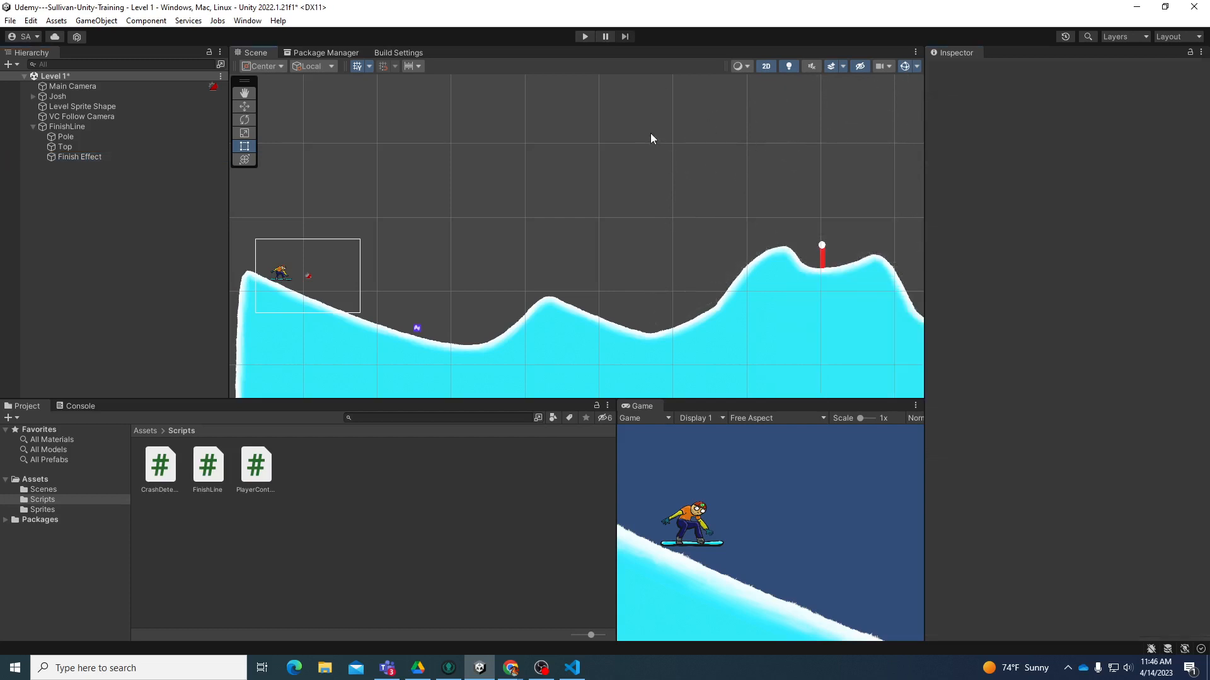
Play-test Level 1 by riding the snowboarder past the finish line and rotating him, and stop the playback.
click(585, 37)
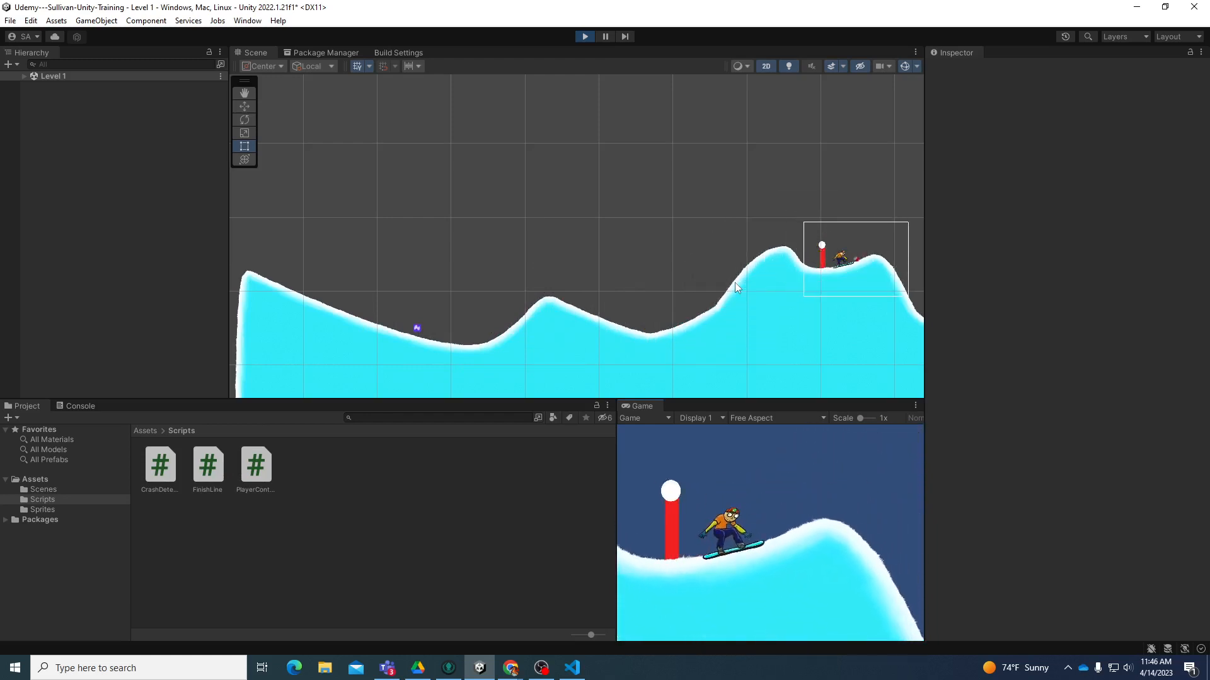
key(Left)
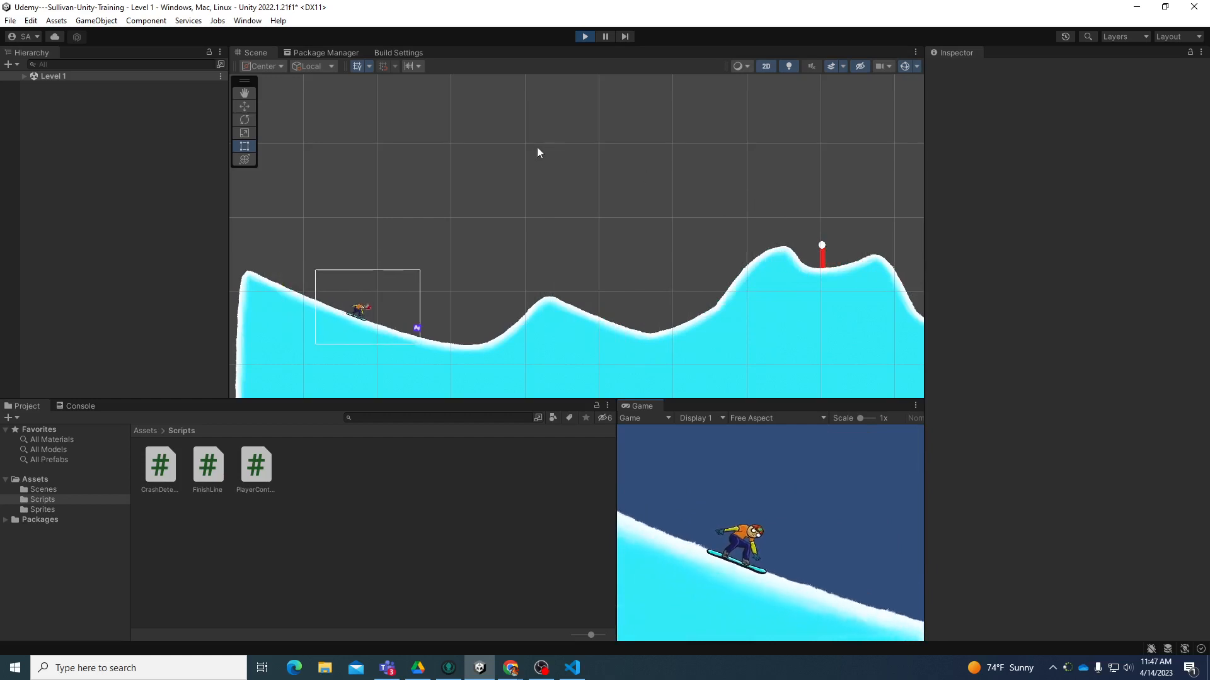
click(584, 35)
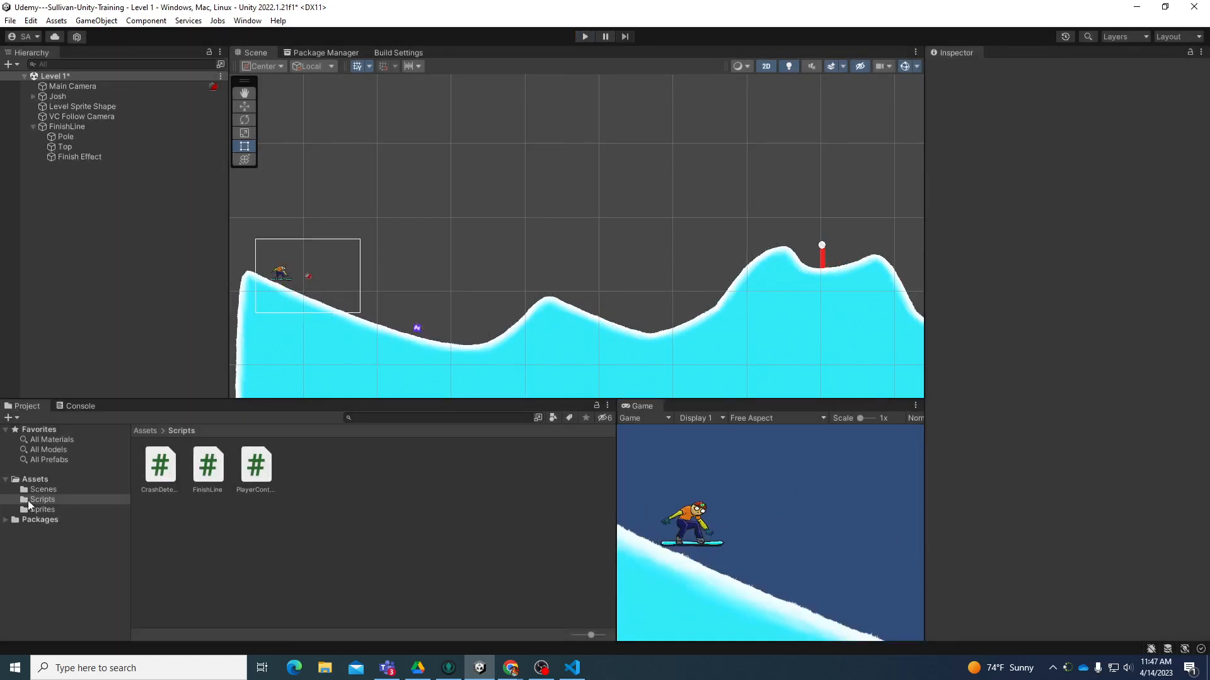
Show the contents of the Scenes folder, review the asset options available there, and dismiss them without choosing any.
click(43, 489)
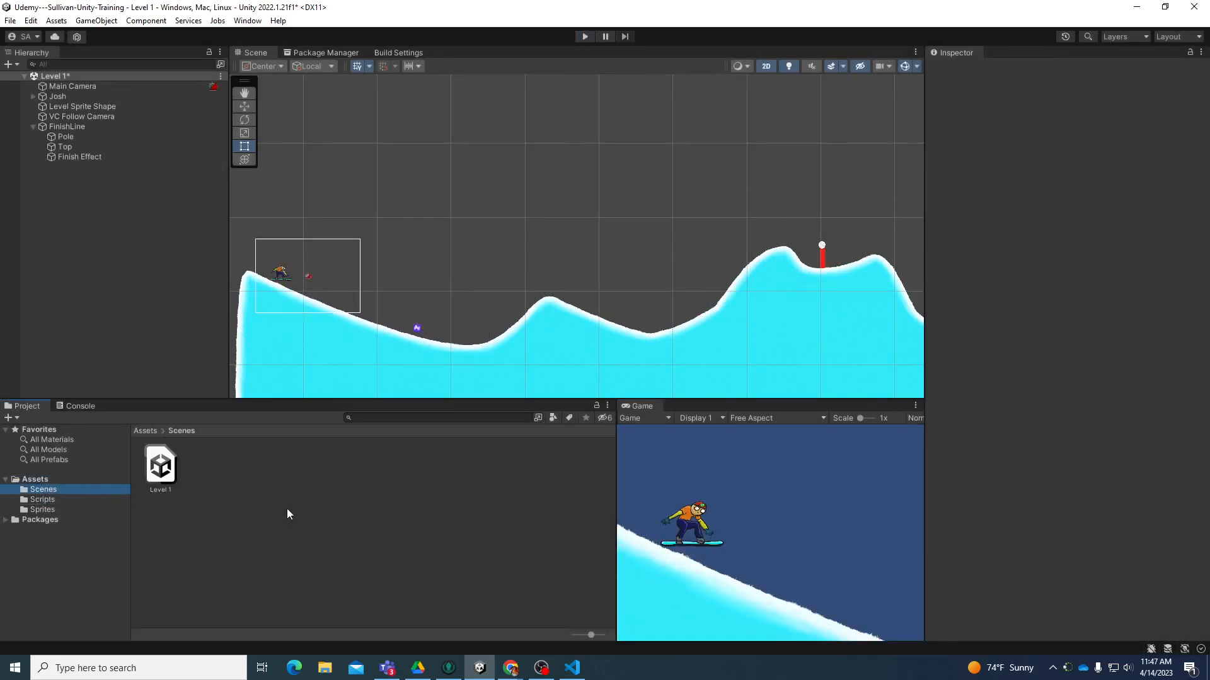
right_click(242, 471)
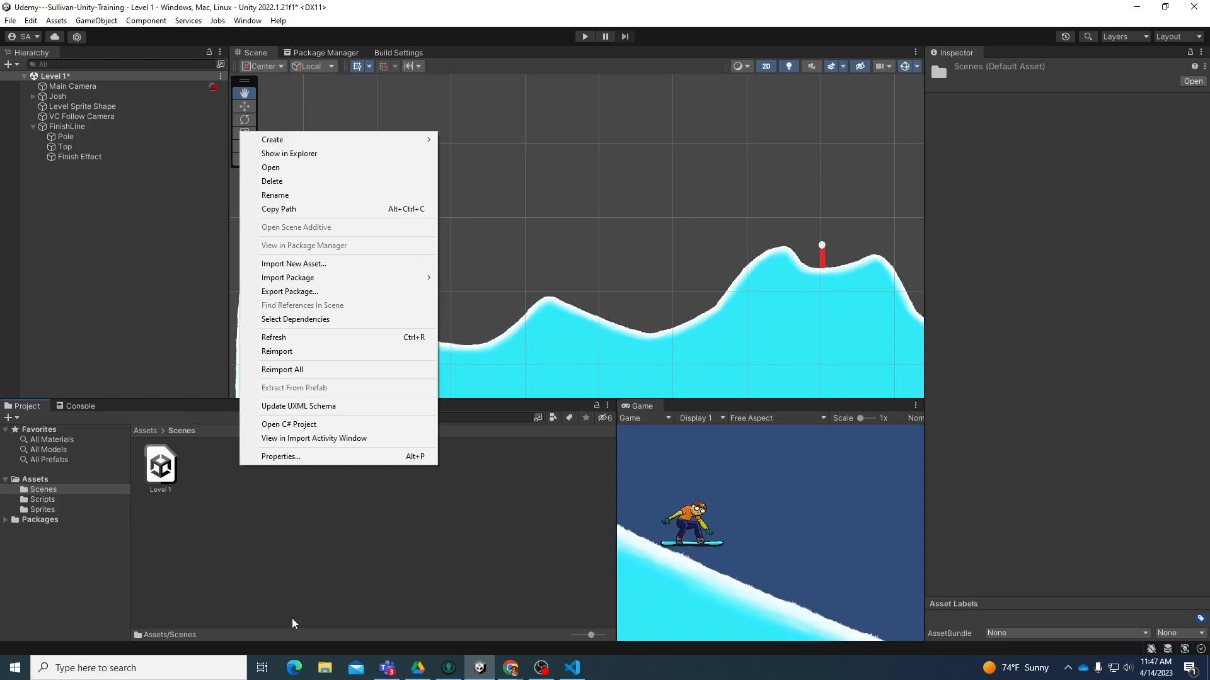
click(344, 586)
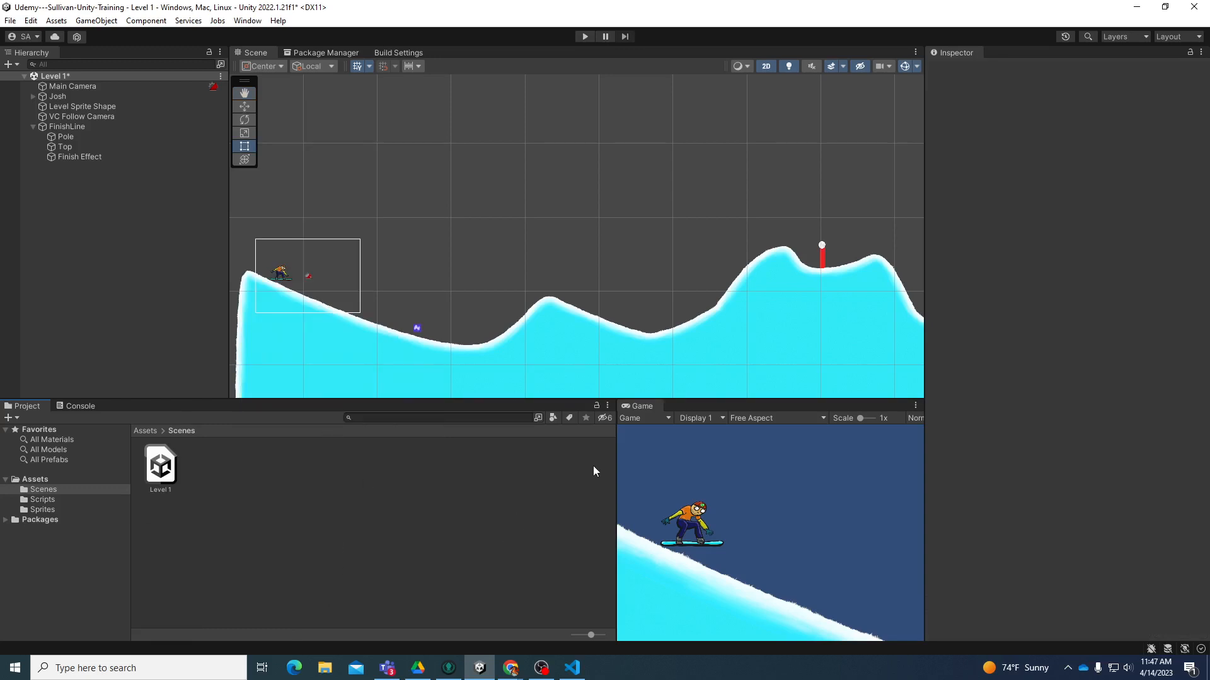